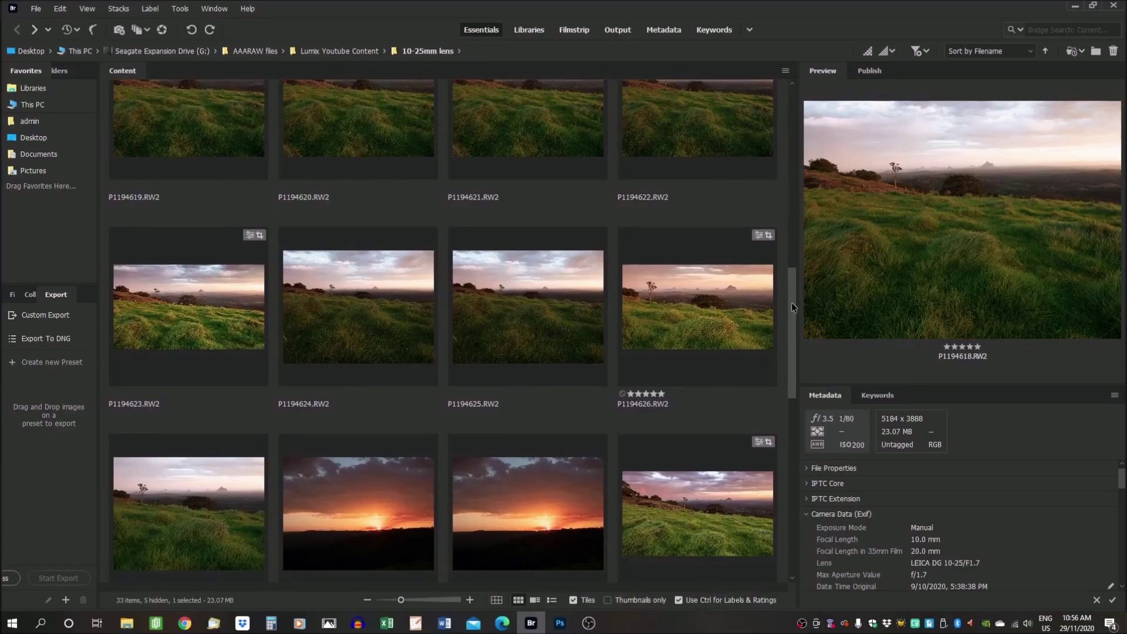
Step: Open P1194618.RW2 in Camera Raw and crop it to 16 x 9, repositioned to include more of the sky
{"action": "left_click_drag", "start_coordinate": [790, 326], "coordinate": [790, 246]}
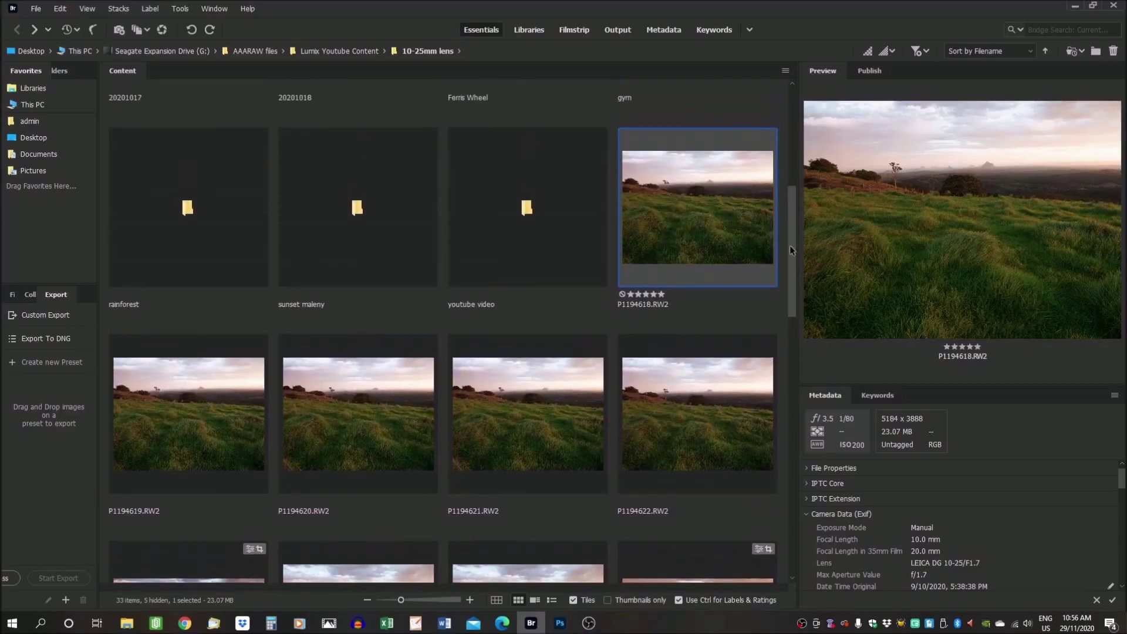
{"action": "double_click", "coordinate": [701, 202]}
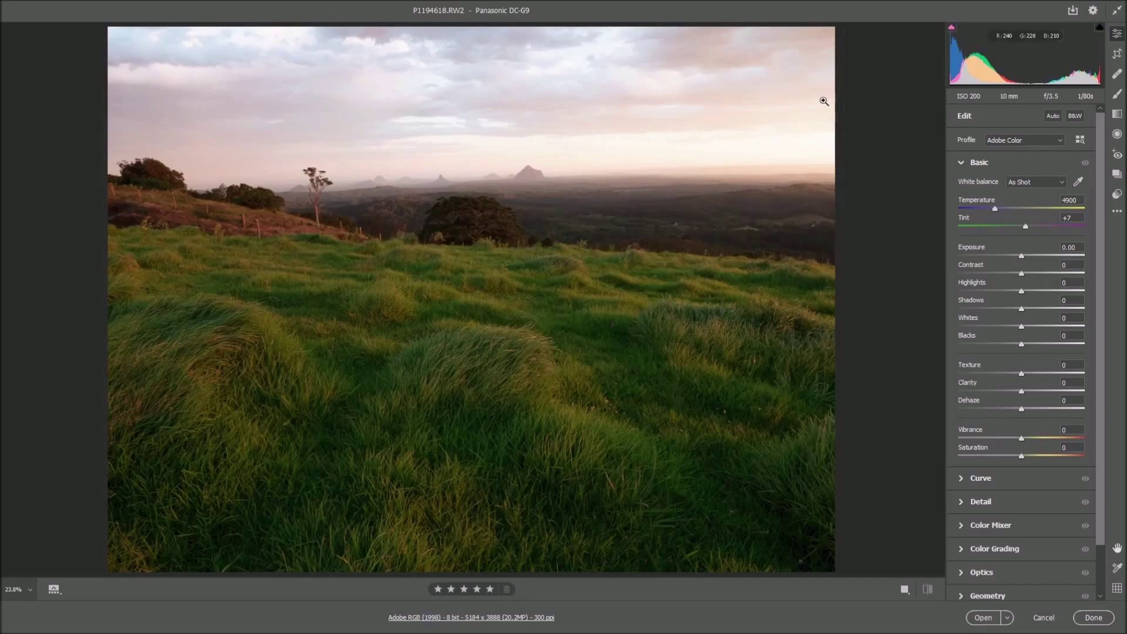
{"action": "left_click", "coordinate": [1117, 54]}
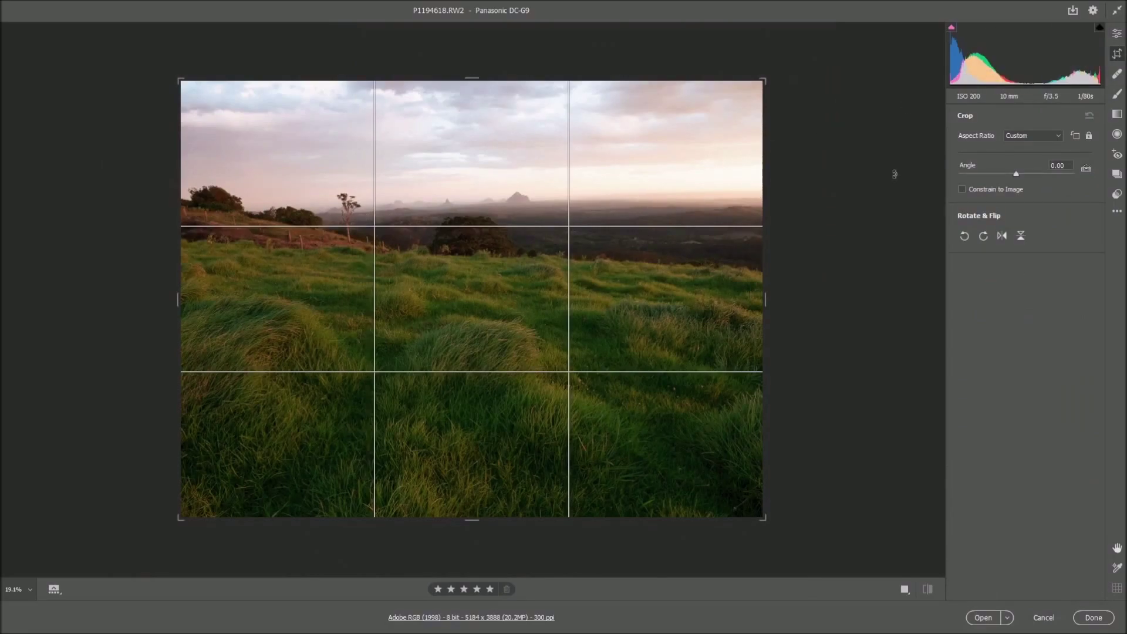
{"action": "left_click", "coordinate": [1059, 136]}
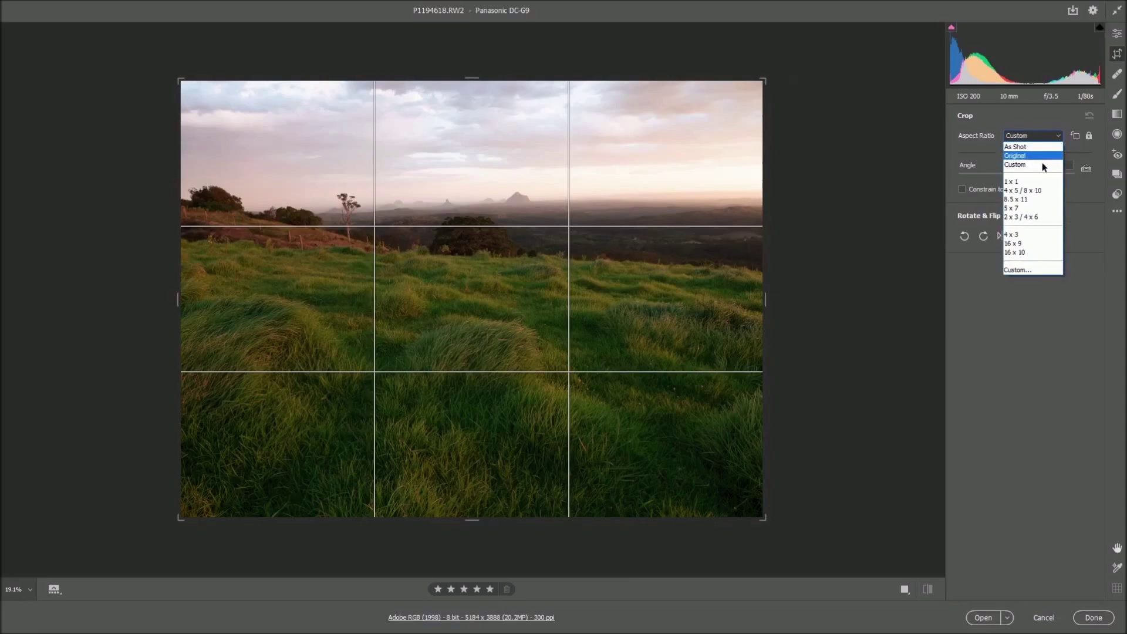
{"action": "left_click", "coordinate": [1035, 244]}
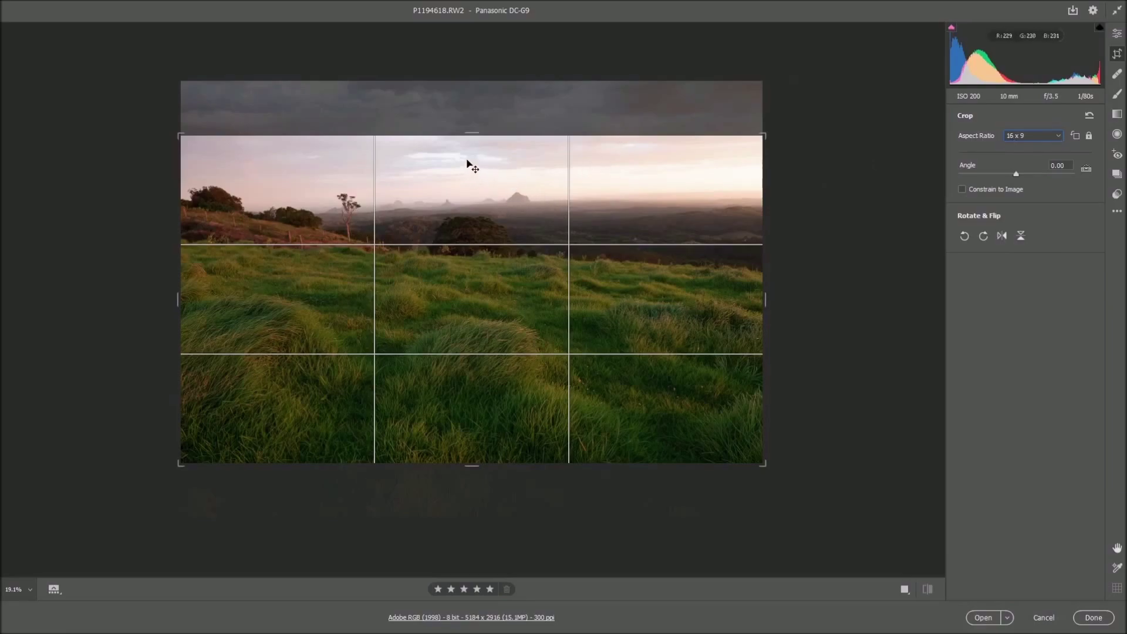
{"action": "left_click_drag", "start_coordinate": [496, 193], "coordinate": [492, 224]}
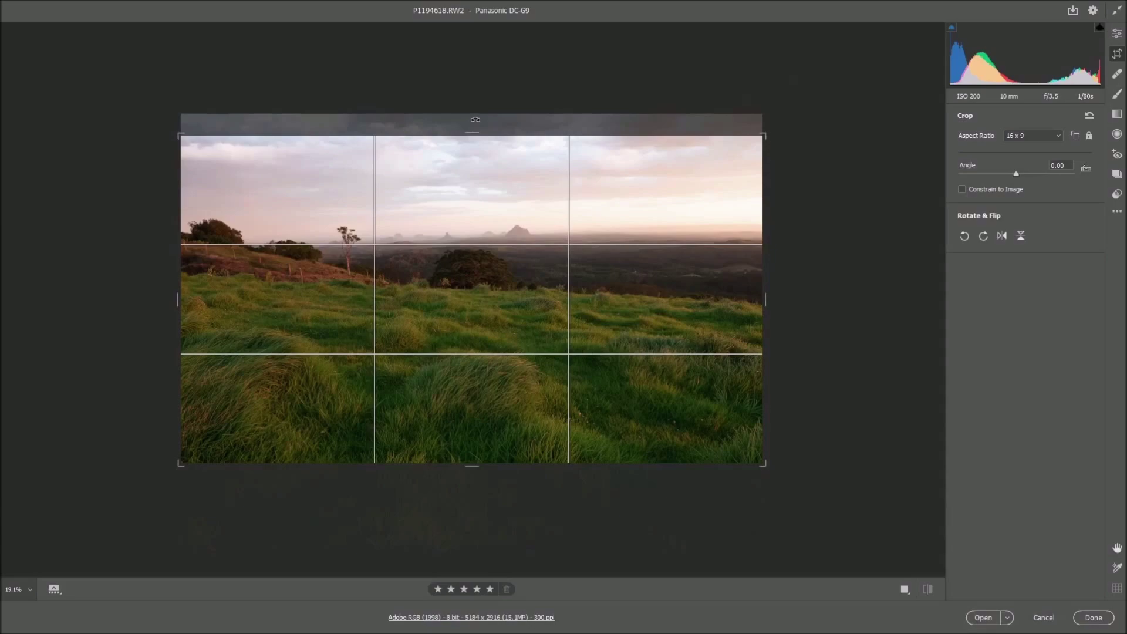
Step: Straighten the photo along the distant horizon to an angle of about 1.87 and apply the crop
{"action": "left_click_drag", "start_coordinate": [475, 119], "coordinate": [477, 121]}
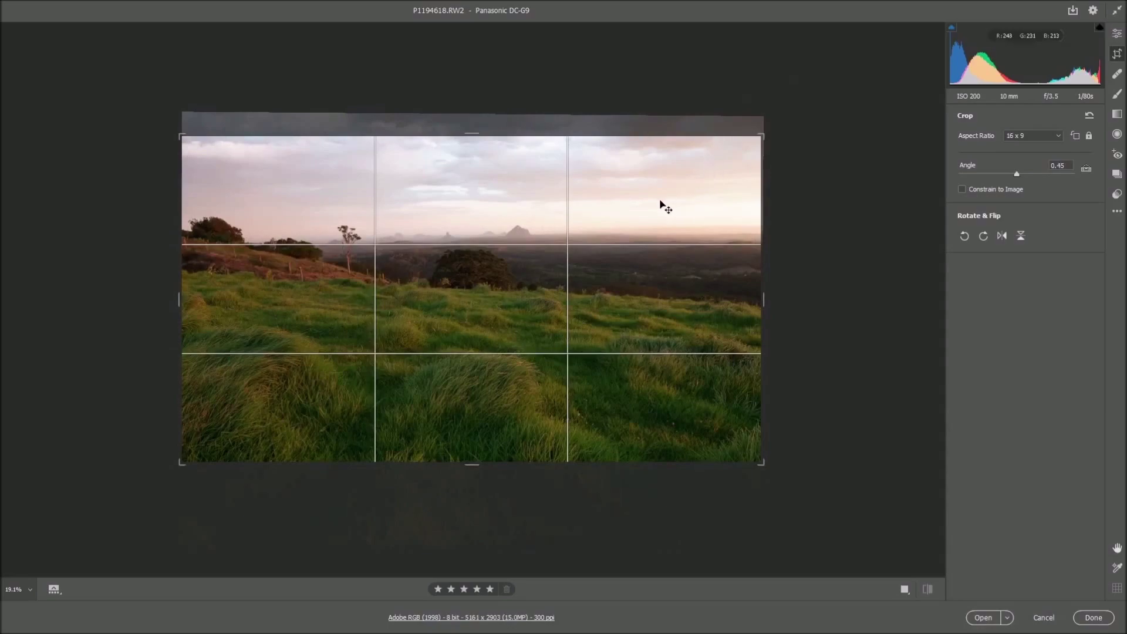
{"action": "left_click", "coordinate": [1086, 171]}
{"action": "left_click_drag", "start_coordinate": [349, 243], "coordinate": [609, 237]}
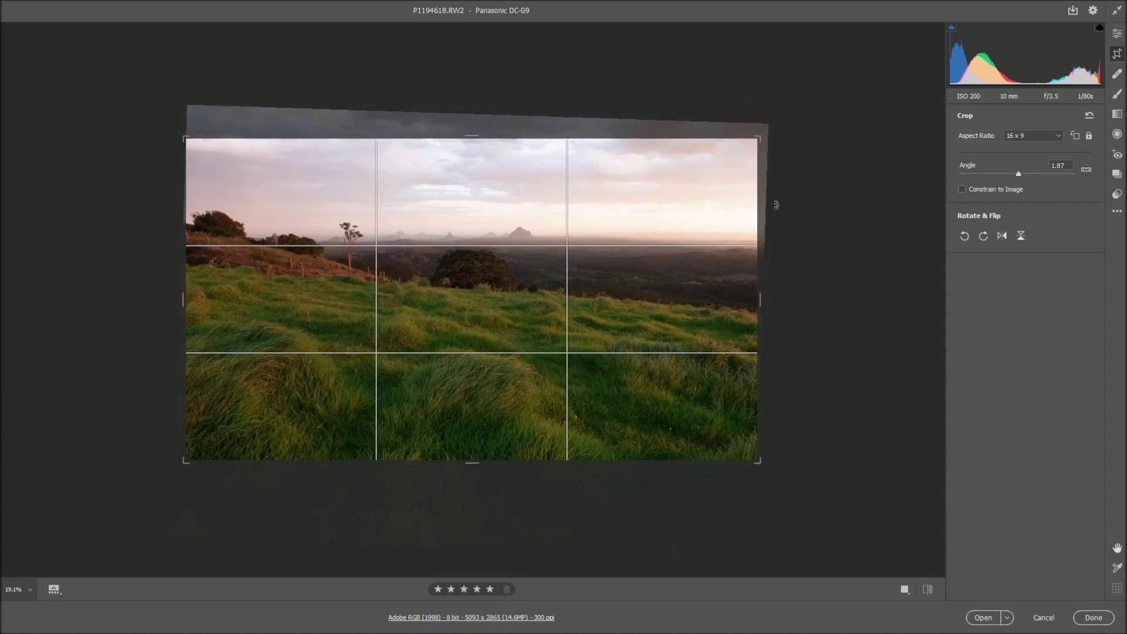
{"action": "key", "text": "Return"}
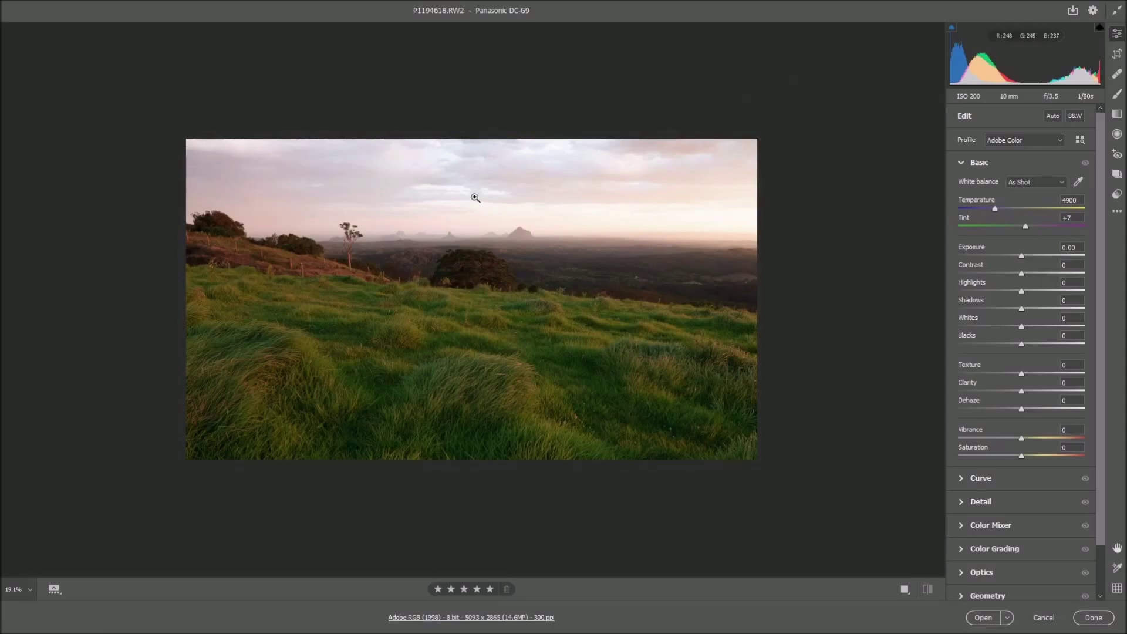
{"action": "left_click", "coordinate": [481, 273]}
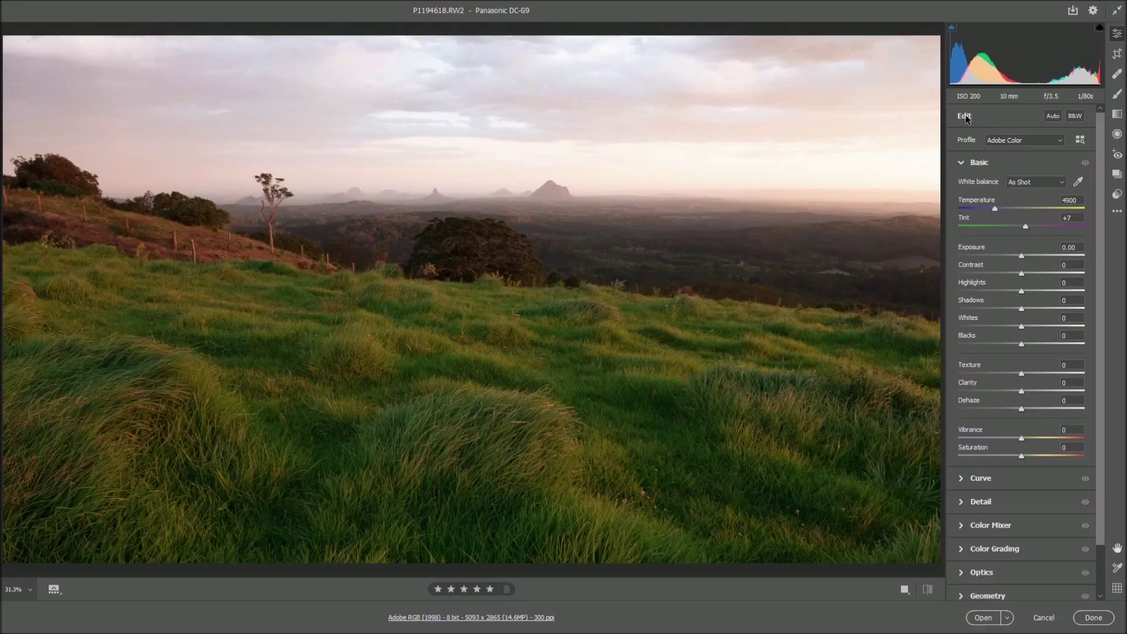
Step: Try the Auto tone adjustments, compare them with the original photo, and turn them back off
{"action": "left_click", "coordinate": [1052, 115]}
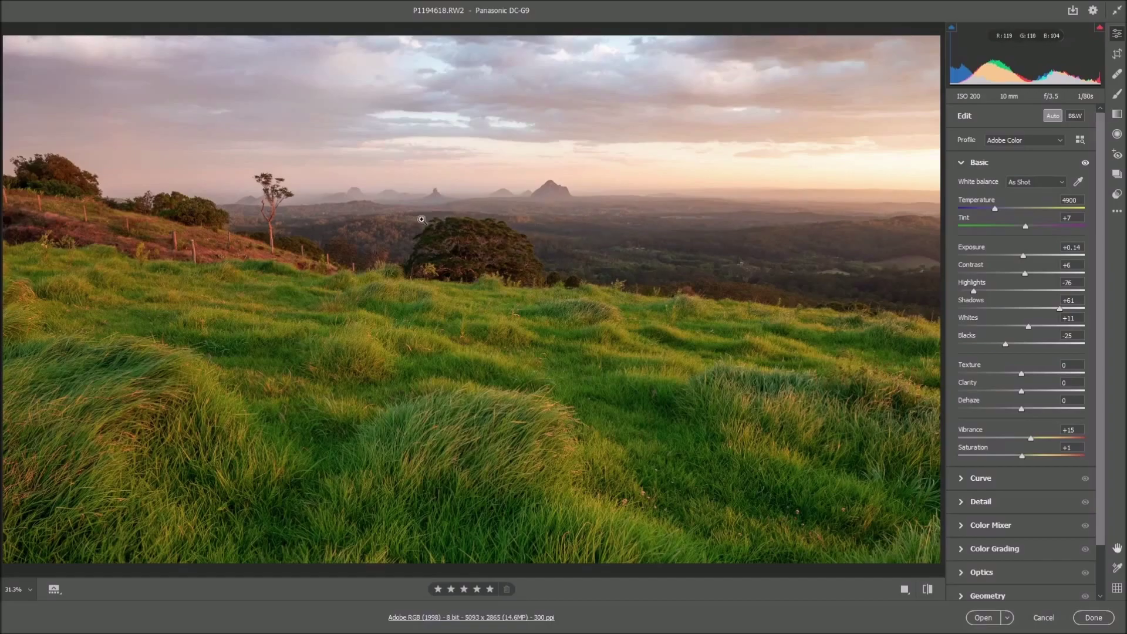
{"action": "left_click", "coordinate": [927, 589]}
{"action": "left_click", "coordinate": [927, 589]}
{"action": "left_click", "coordinate": [1052, 116]}
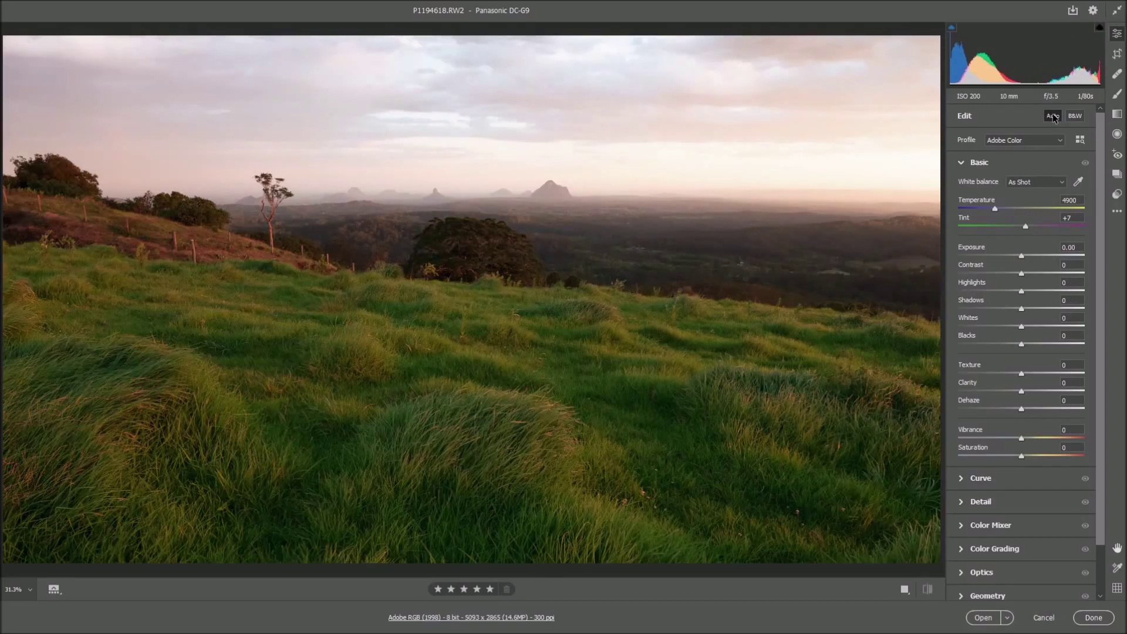
{"action": "left_click", "coordinate": [960, 164]}
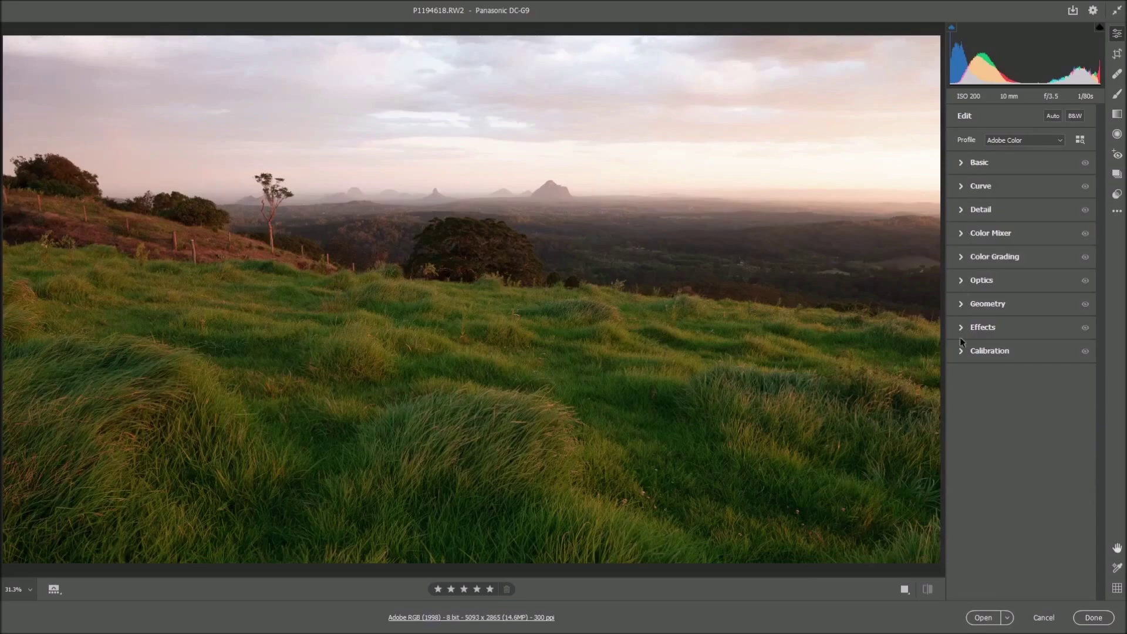
{"action": "left_click", "coordinate": [960, 163]}
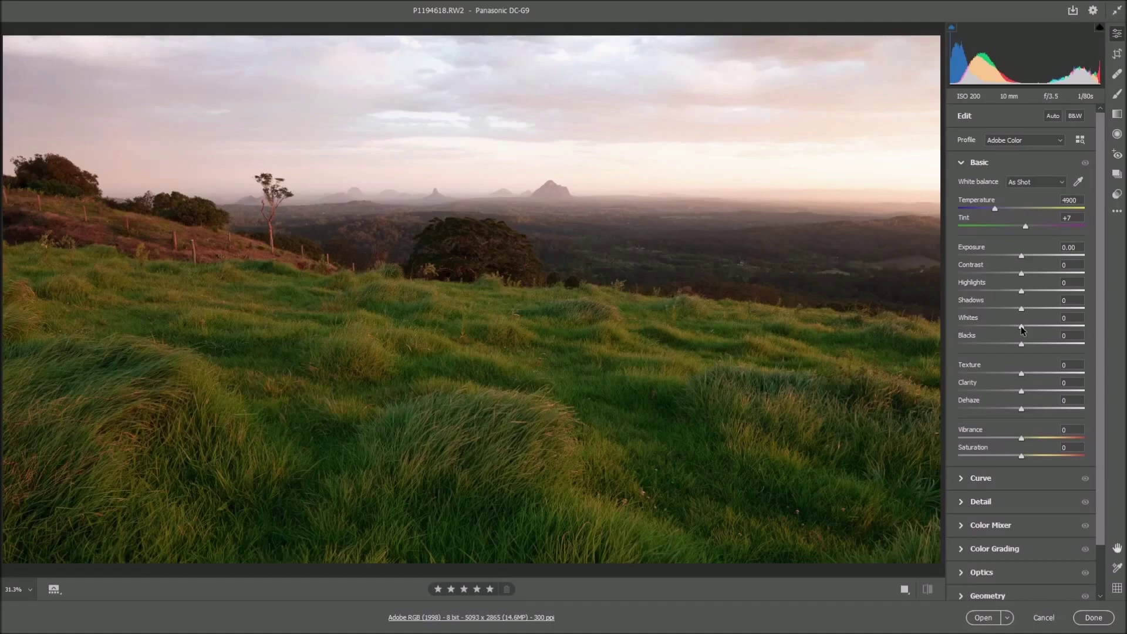
Step: Set Whites to +18 and Blacks to -5 while checking the clipping preview
{"action": "key", "text": "alt"}
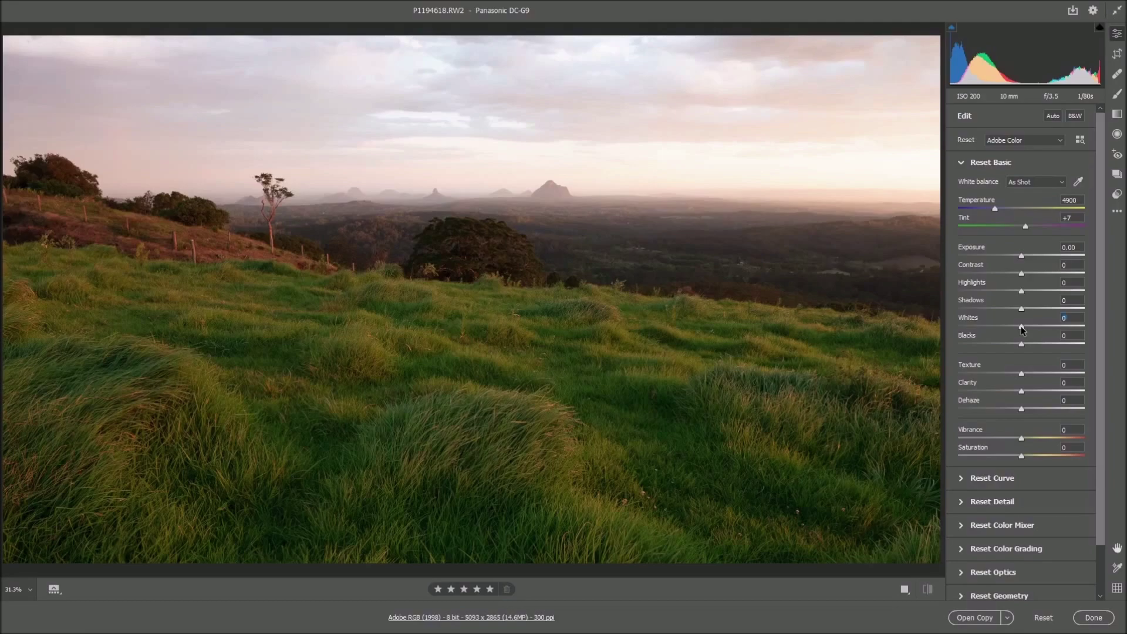
{"action": "left_click_drag", "start_coordinate": [1021, 327], "coordinate": [1021, 327]}
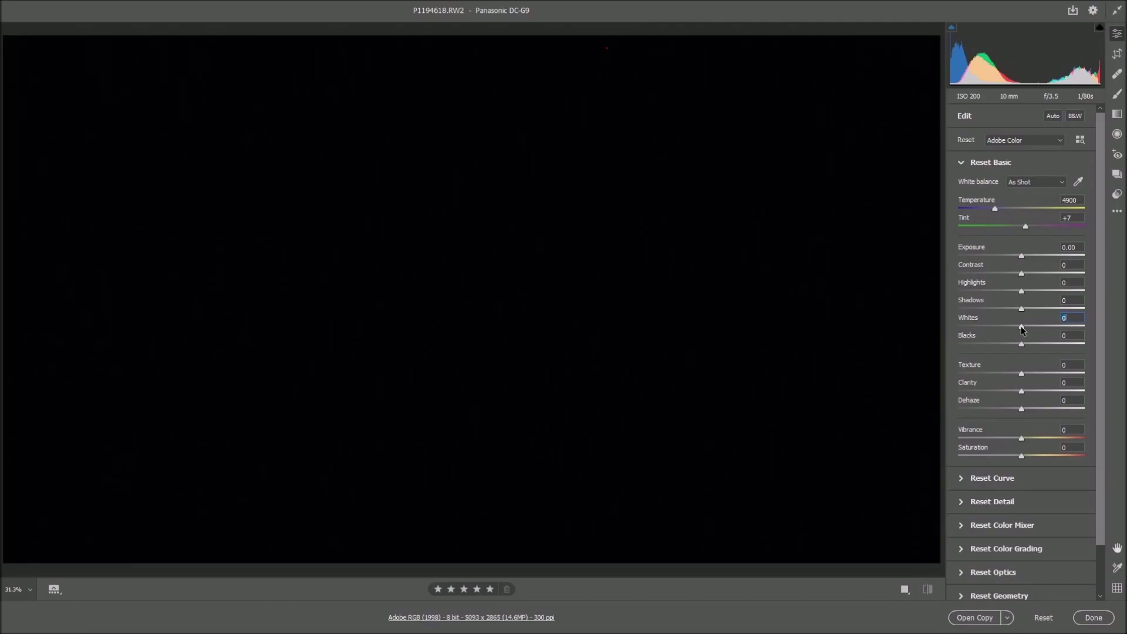
{"action": "left_click_drag", "start_coordinate": [1022, 327], "coordinate": [1032, 328]}
{"action": "left_click_drag", "start_coordinate": [1031, 326], "coordinate": [1031, 325]}
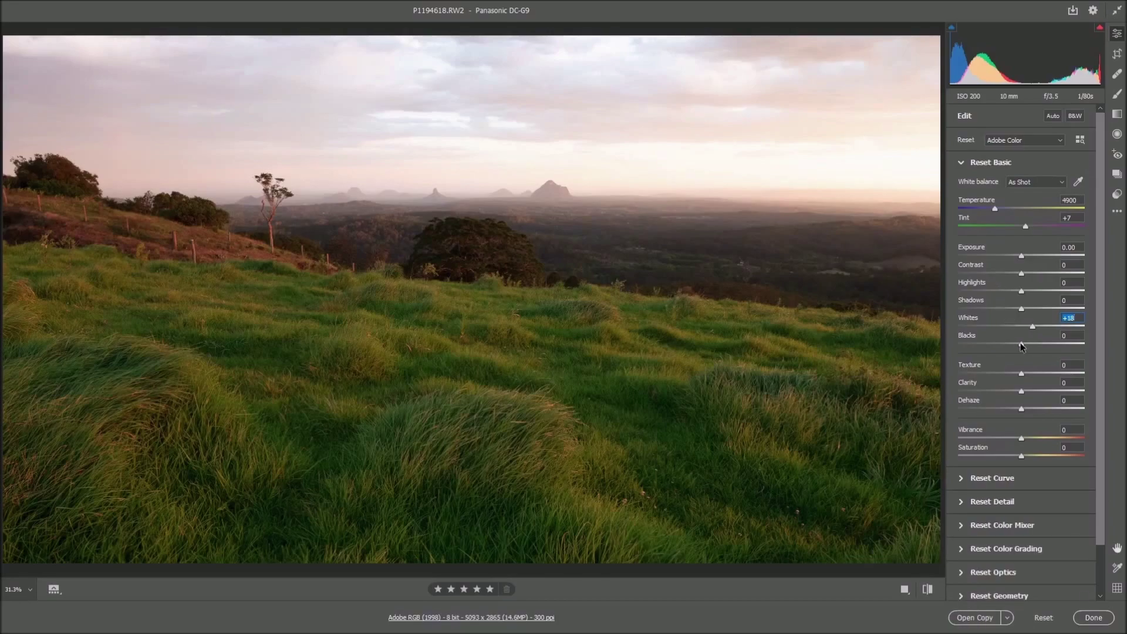
{"action": "left_click_drag", "start_coordinate": [1020, 345], "coordinate": [1021, 345]}
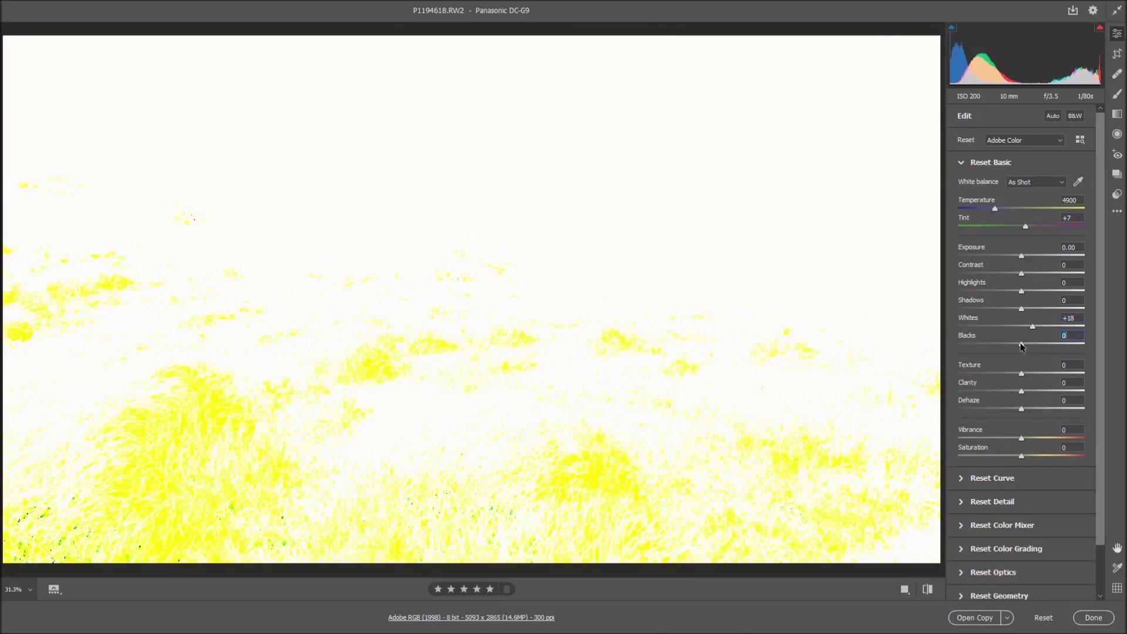
{"action": "left_click_drag", "start_coordinate": [1020, 346], "coordinate": [1020, 346]}
{"action": "left_click_drag", "start_coordinate": [1019, 346], "coordinate": [1017, 345]}
{"action": "left_click_drag", "start_coordinate": [1017, 346], "coordinate": [1017, 347]}
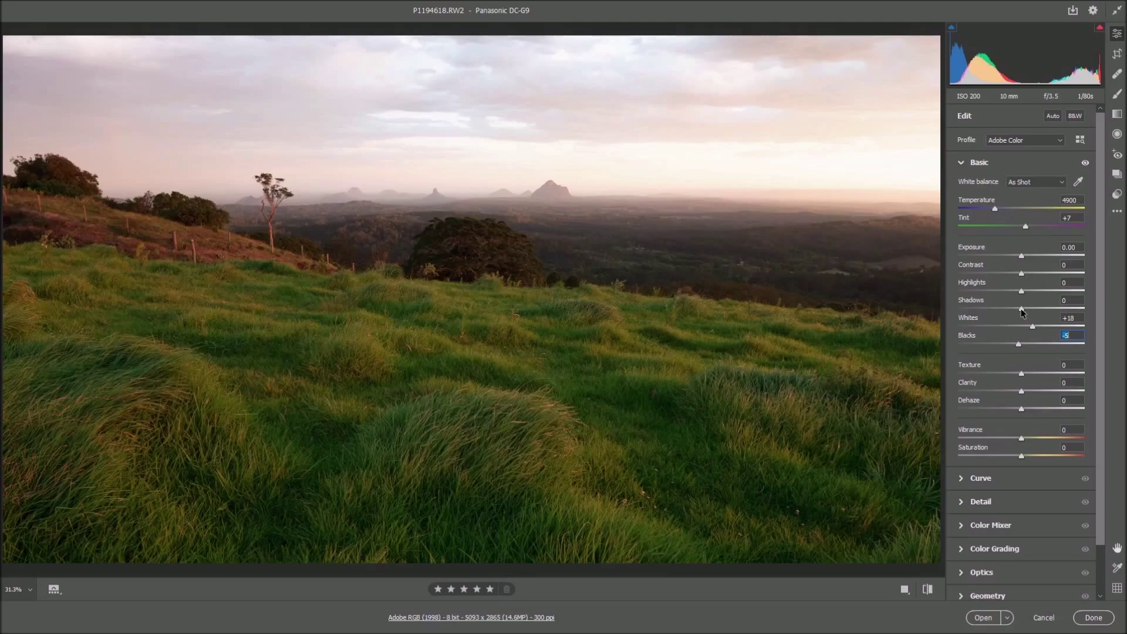
Step: Recover the sky and brighten the grass by setting Highlights to -79 and Shadows to +56
{"action": "left_click_drag", "start_coordinate": [1022, 312], "coordinate": [1047, 307]}
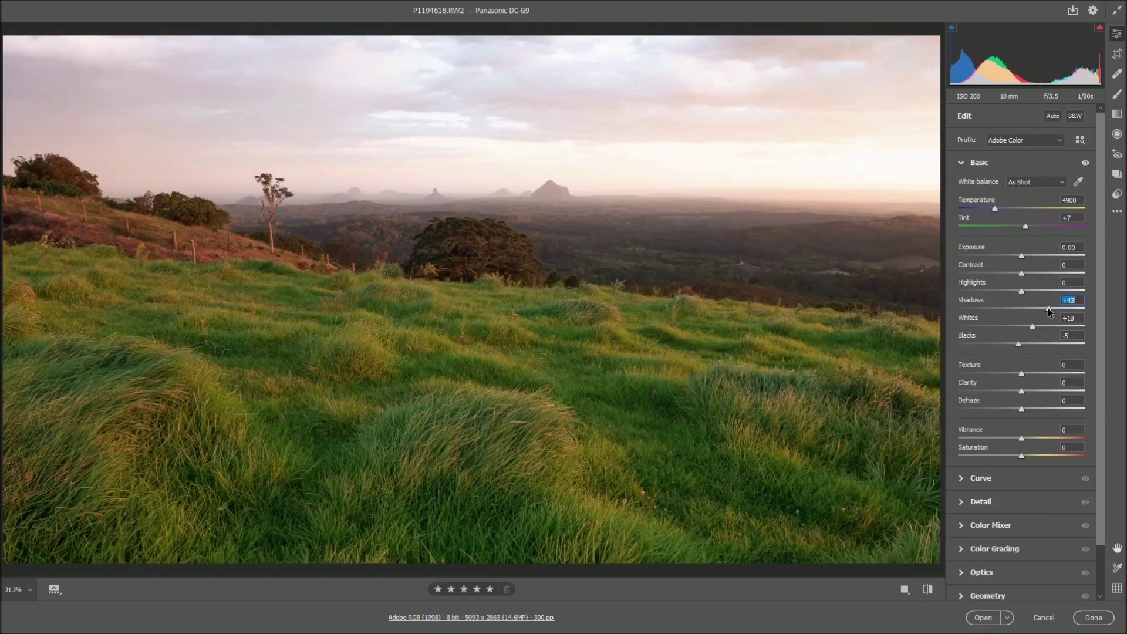
{"action": "left_click_drag", "start_coordinate": [1048, 308], "coordinate": [1048, 307]}
{"action": "left_click_drag", "start_coordinate": [1021, 291], "coordinate": [971, 294]}
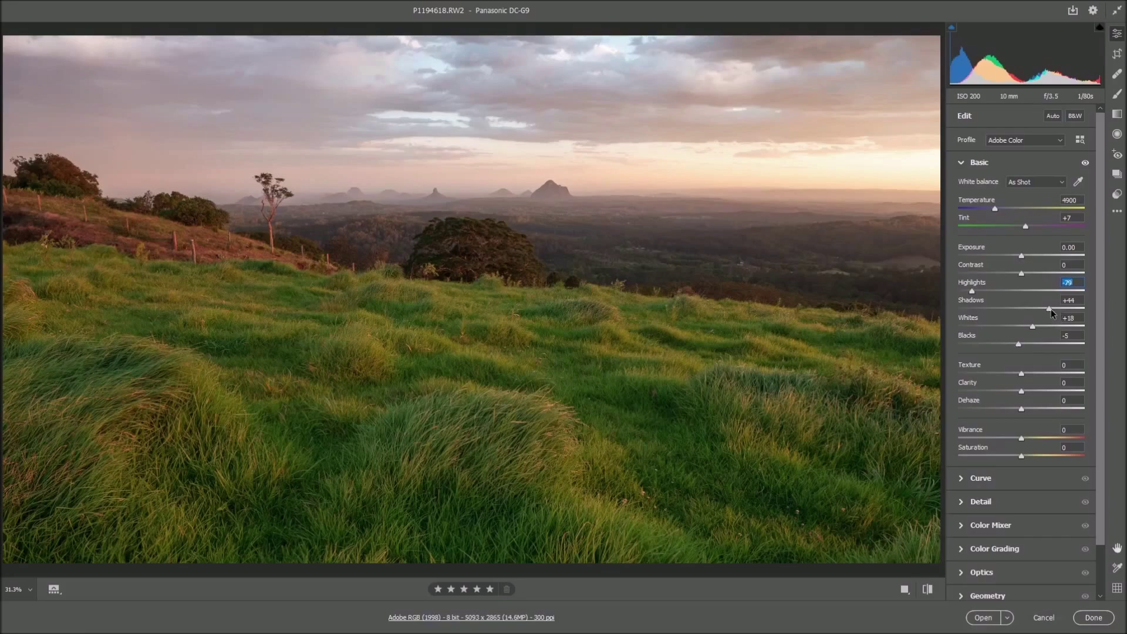
{"action": "left_click_drag", "start_coordinate": [1049, 310], "coordinate": [1054, 311]}
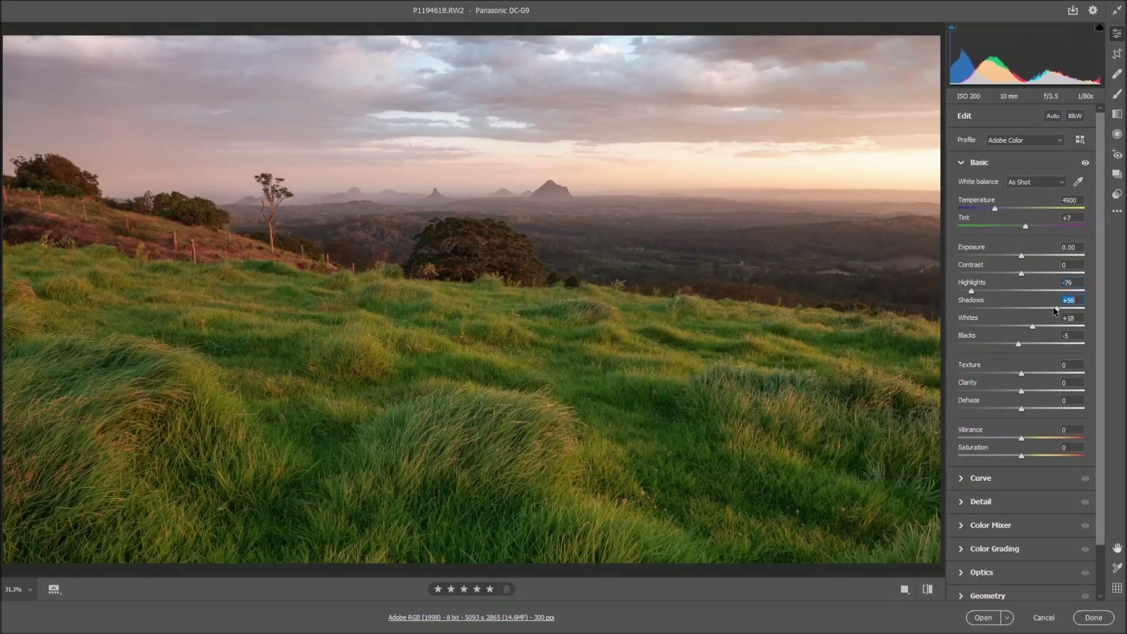
Step: Deepen Blacks to -14 while checking the shadow clipping preview
{"action": "left_click", "coordinate": [1018, 345]}
{"action": "left_click", "coordinate": [1018, 346], "text": "alt"}
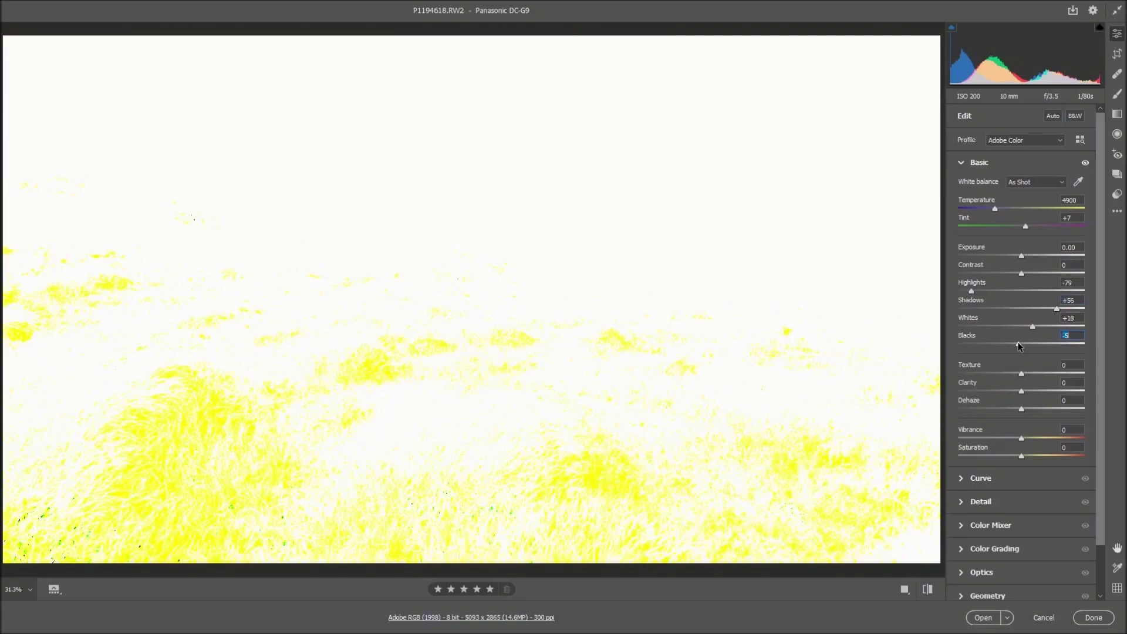
{"action": "left_click_drag", "start_coordinate": [1018, 345], "coordinate": [1012, 346]}
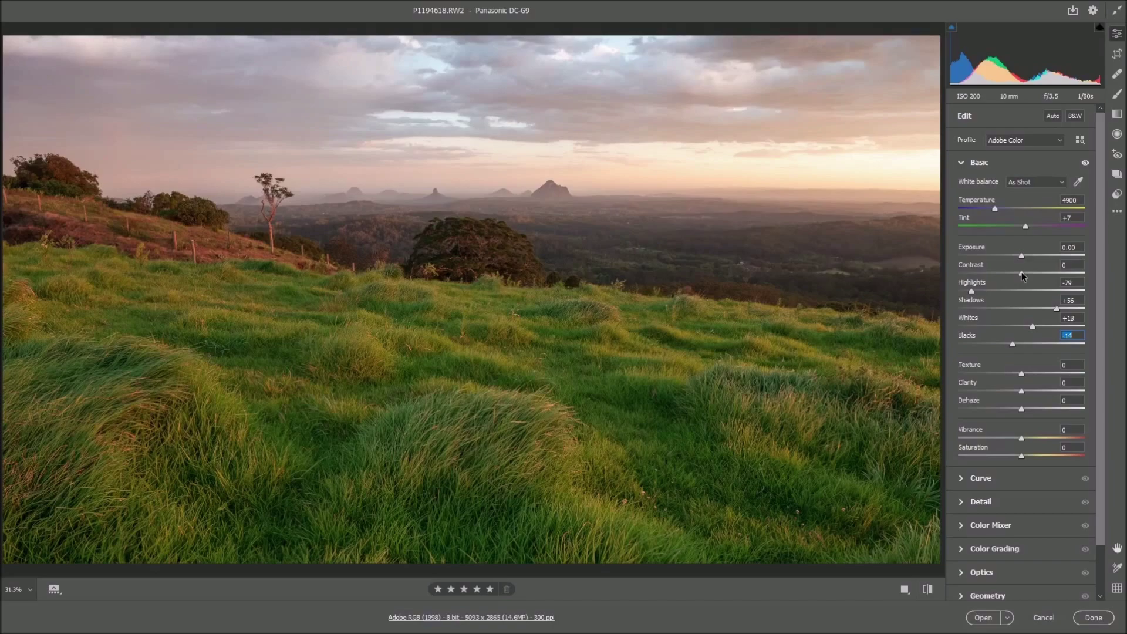
Step: Set Contrast to +7, Clarity to +11 and Vibrance to +7
{"action": "mouse_move", "coordinate": [1021, 272]}
{"action": "left_mouse_down"}
{"action": "mouse_move", "coordinate": [1088, 270]}
{"action": "mouse_move", "coordinate": [1013, 273]}
{"action": "mouse_move", "coordinate": [1025, 272]}
{"action": "left_mouse_up"}
{"action": "left_click_drag", "start_coordinate": [1022, 394], "coordinate": [1030, 393]}
{"action": "left_click", "coordinate": [1021, 441]}
{"action": "left_click_drag", "start_coordinate": [1021, 440], "coordinate": [1027, 443]}
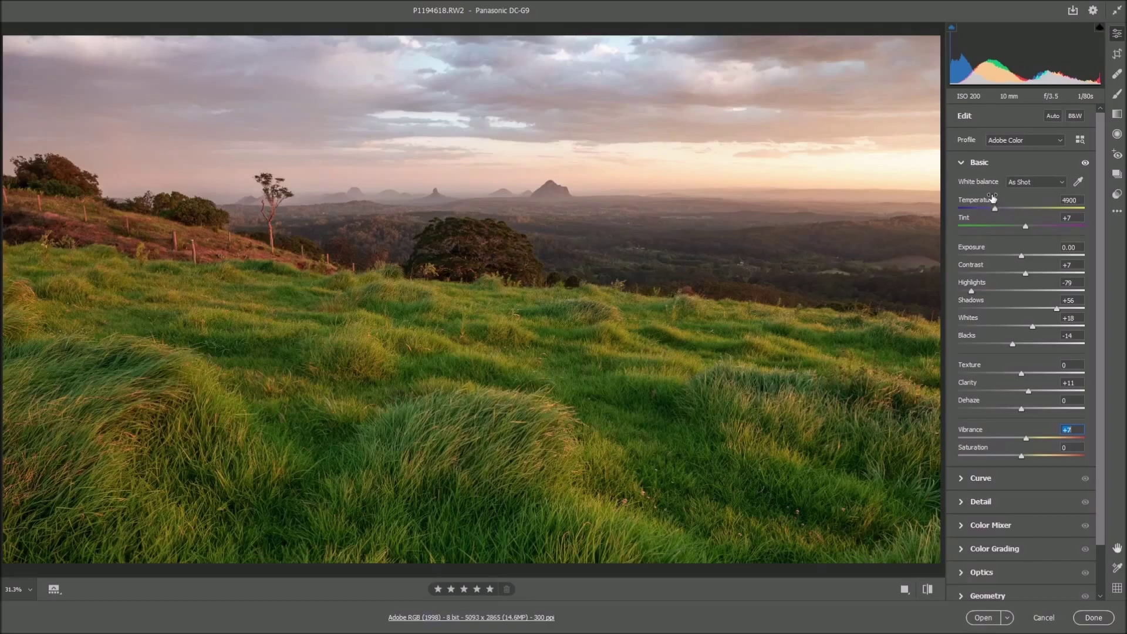
Step: Try the Auto and Daylight white balance presets and return to As Shot
{"action": "left_click", "coordinate": [1064, 185]}
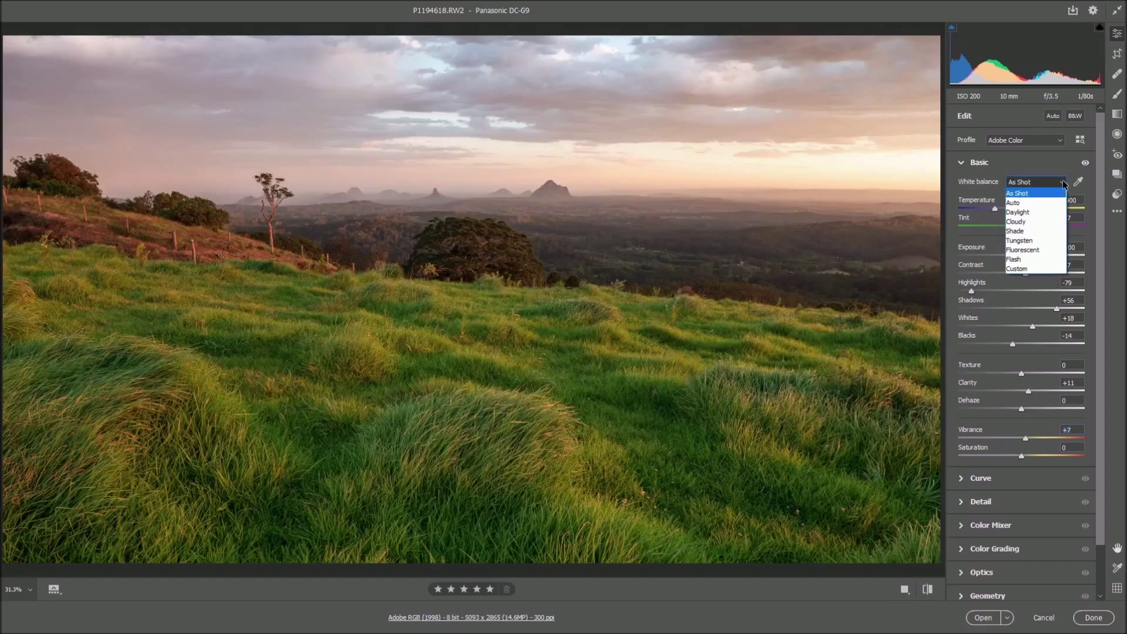
{"action": "left_click", "coordinate": [1035, 204]}
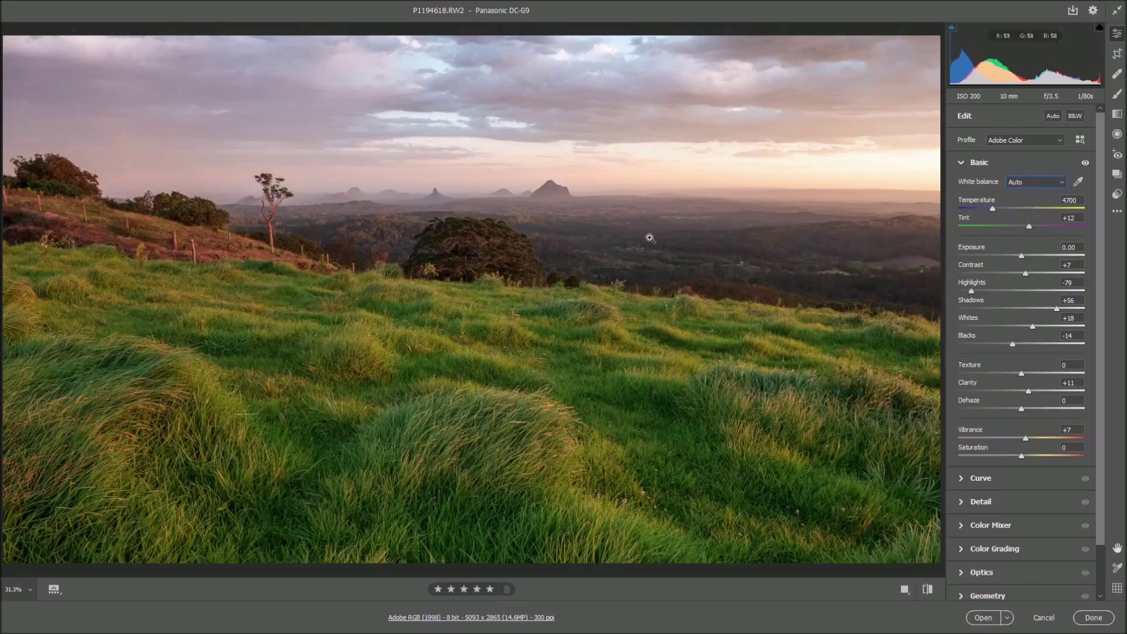
{"action": "left_click", "coordinate": [1063, 184]}
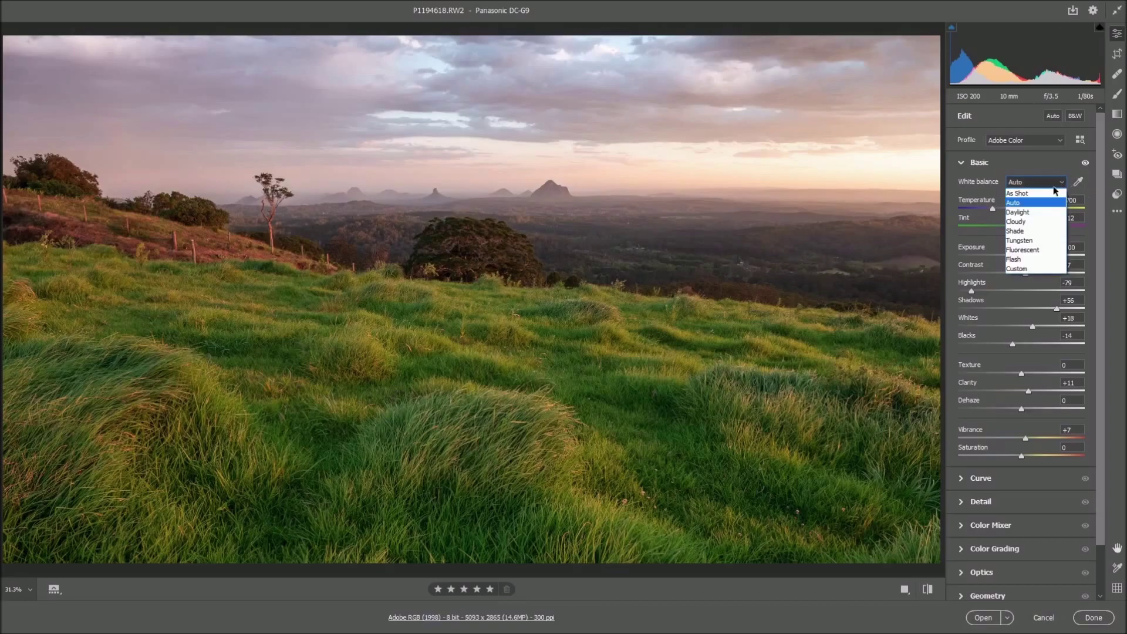
{"action": "left_click", "coordinate": [1036, 213]}
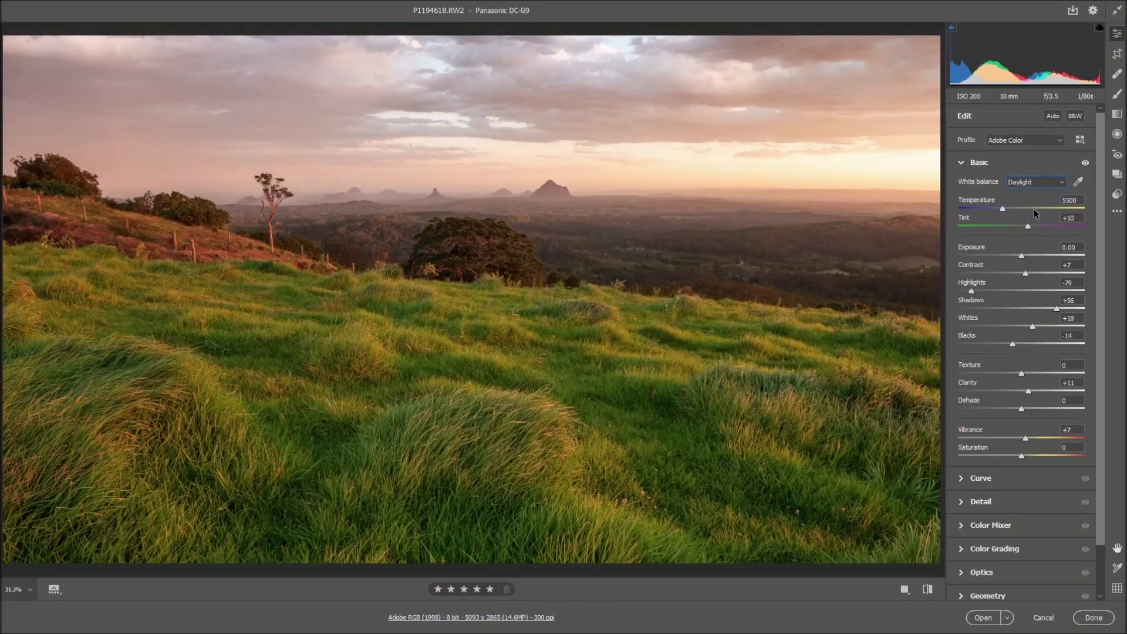
{"action": "left_click", "coordinate": [1064, 186]}
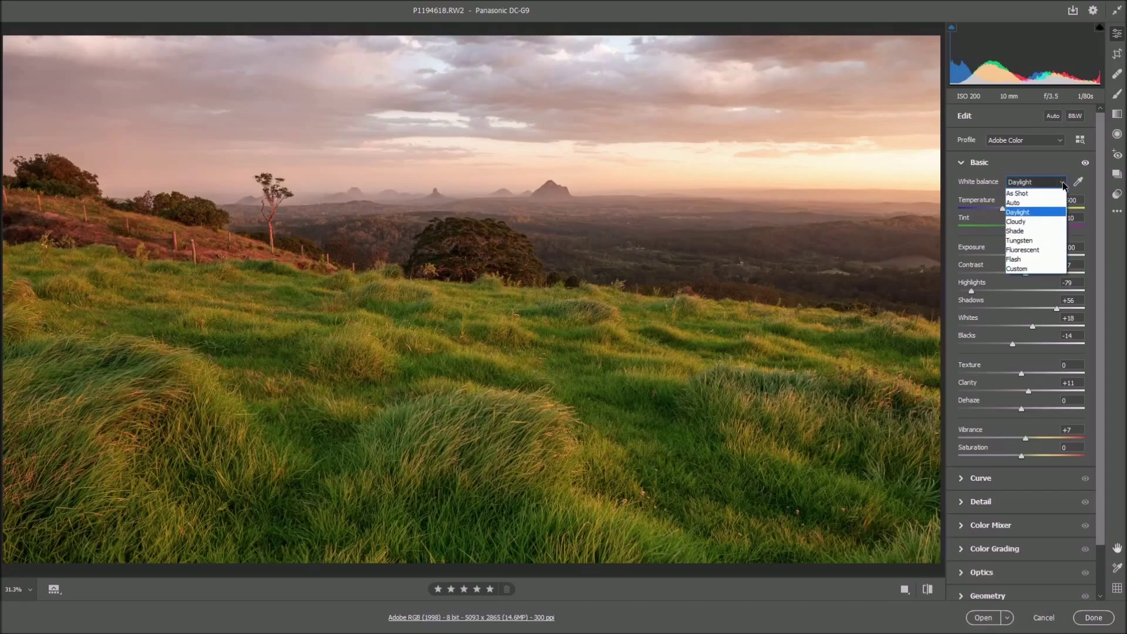
{"action": "left_click", "coordinate": [1024, 195]}
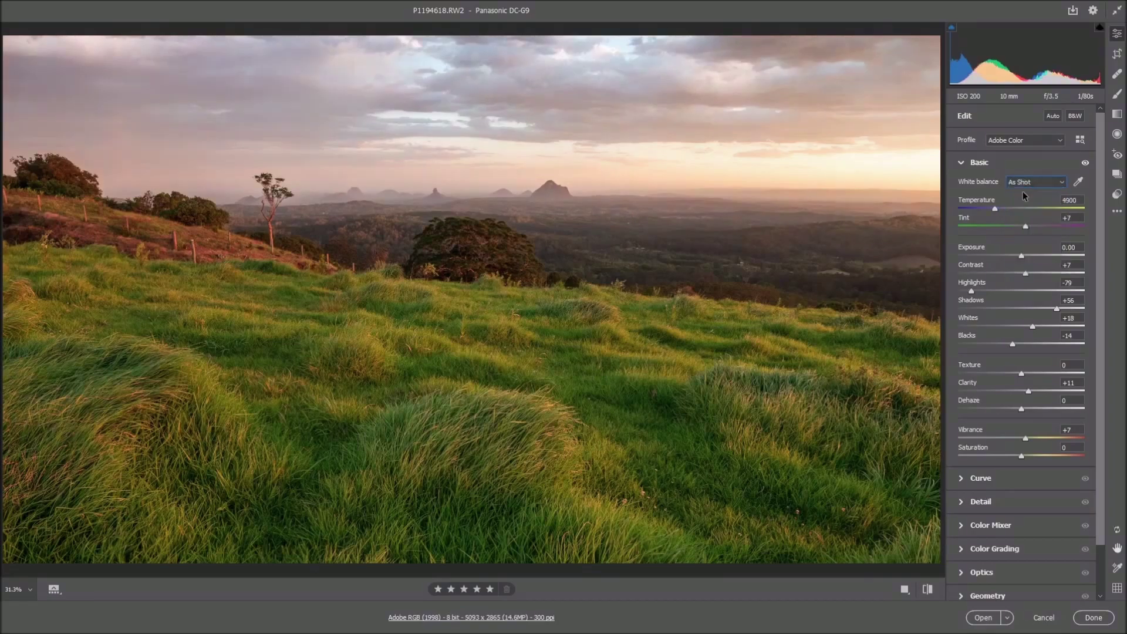
Step: Warm the photo with a custom white balance of Temperature 5300 and Tint +1
{"action": "left_click", "coordinate": [1026, 228]}
{"action": "left_click_drag", "start_coordinate": [1026, 229], "coordinate": [1024, 230]}
{"action": "left_click_drag", "start_coordinate": [1023, 230], "coordinate": [1021, 230]}
{"action": "key", "text": "shift+Tab"}
{"action": "left_click_drag", "start_coordinate": [994, 208], "coordinate": [1000, 210]}
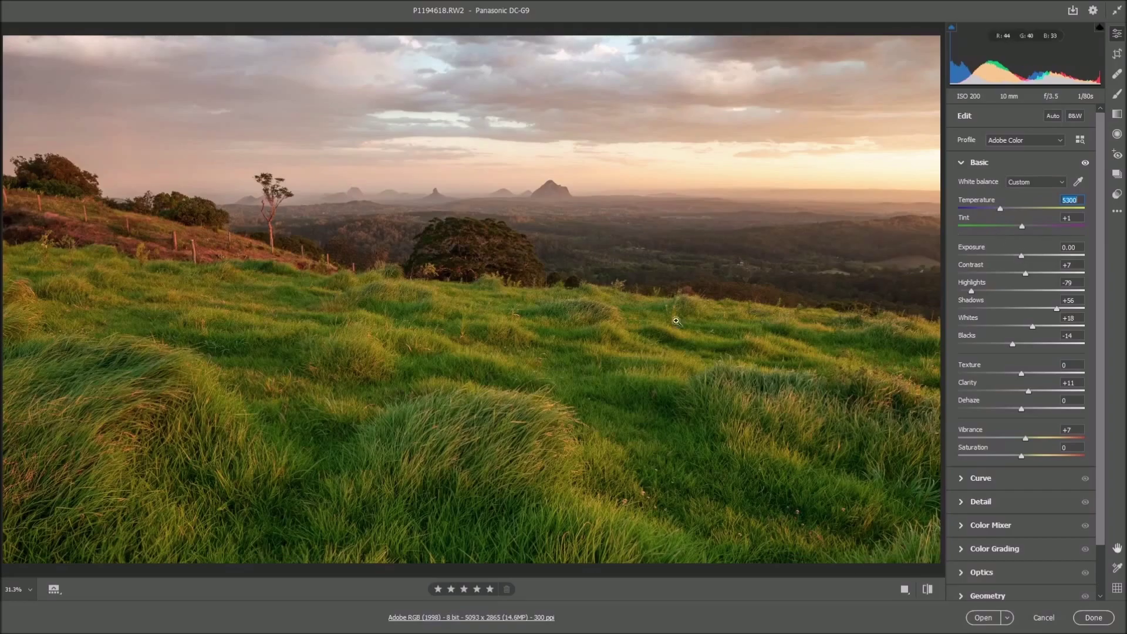
Step: Compare the edited photo with the original, raise Contrast slightly, and collapse the Basic adjustments
{"action": "left_click", "coordinate": [926, 589]}
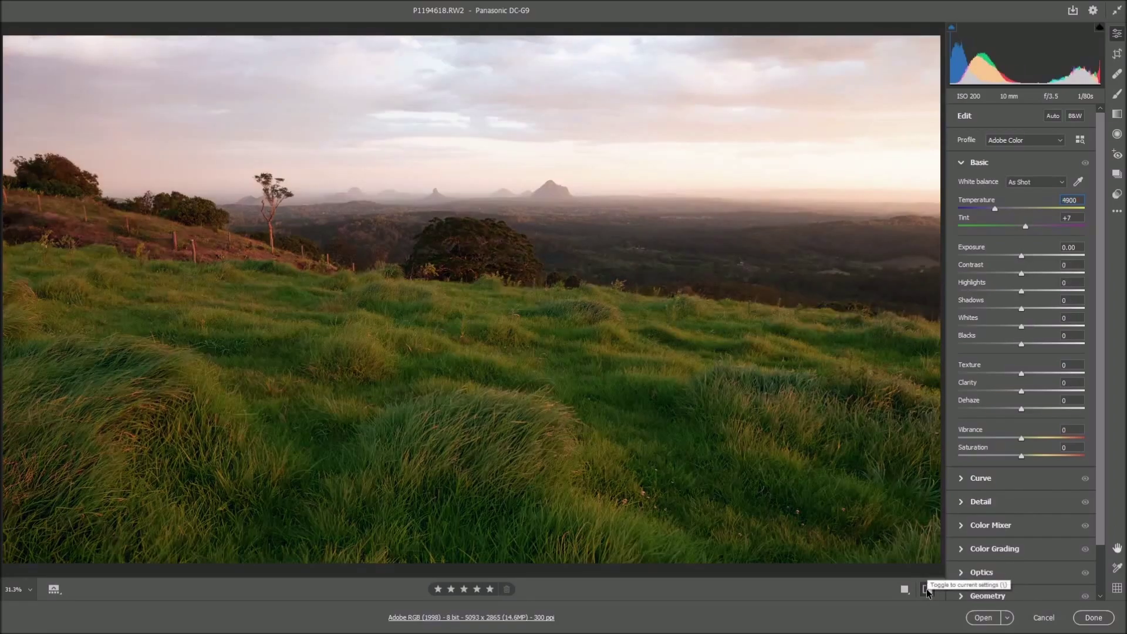
{"action": "left_click", "coordinate": [926, 589]}
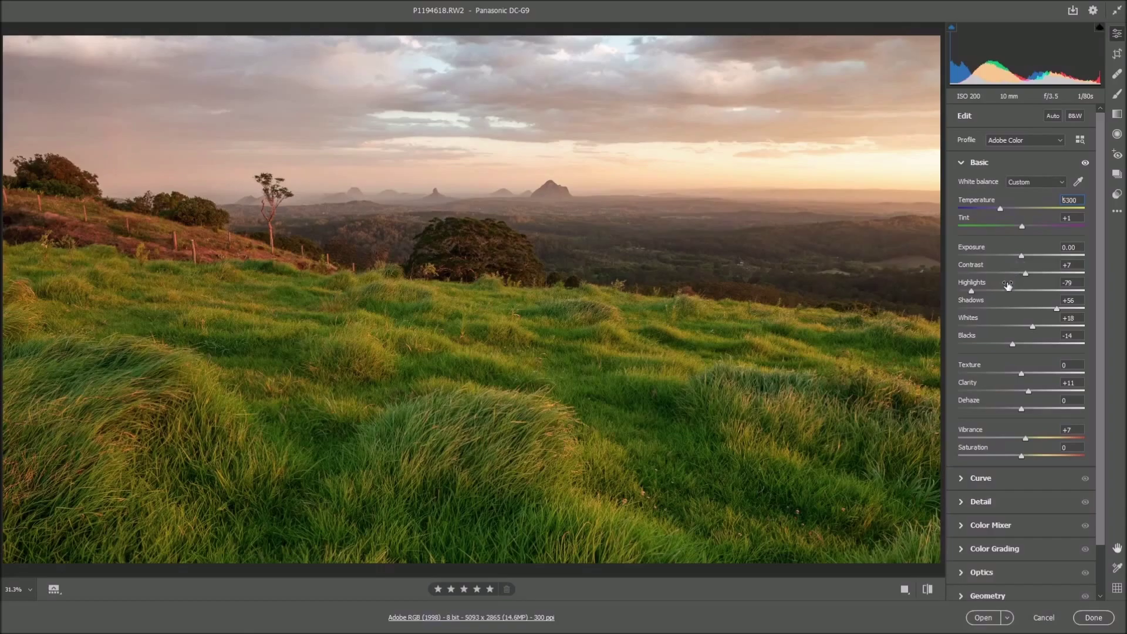
{"action": "left_click_drag", "start_coordinate": [1025, 275], "coordinate": [1029, 276]}
{"action": "left_click", "coordinate": [960, 162]}
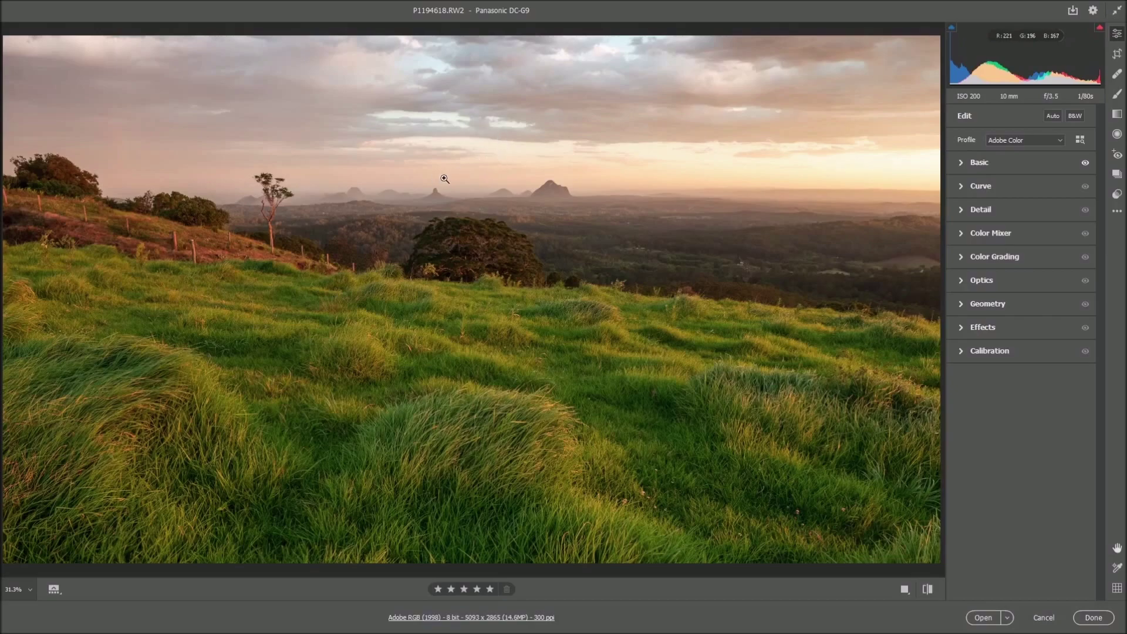
Step: Draw a graduated filter from the photo's top edge down to the upper grass and set its Exposure to -0.35
{"action": "left_click", "coordinate": [1116, 116]}
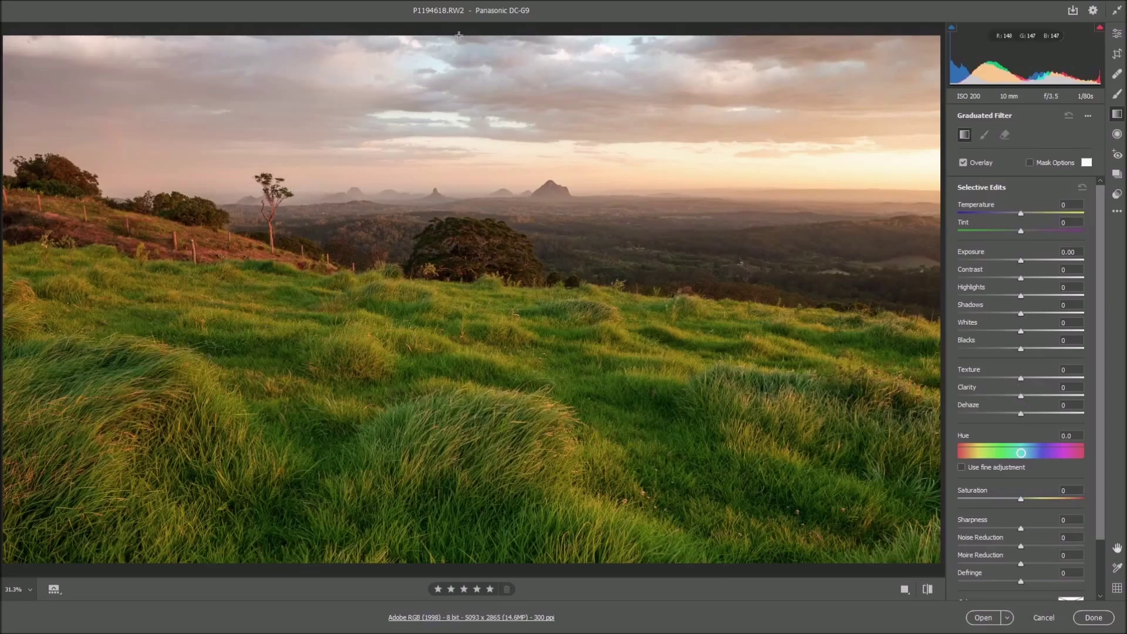
{"action": "left_click_drag", "start_coordinate": [460, 36], "coordinate": [460, 310]}
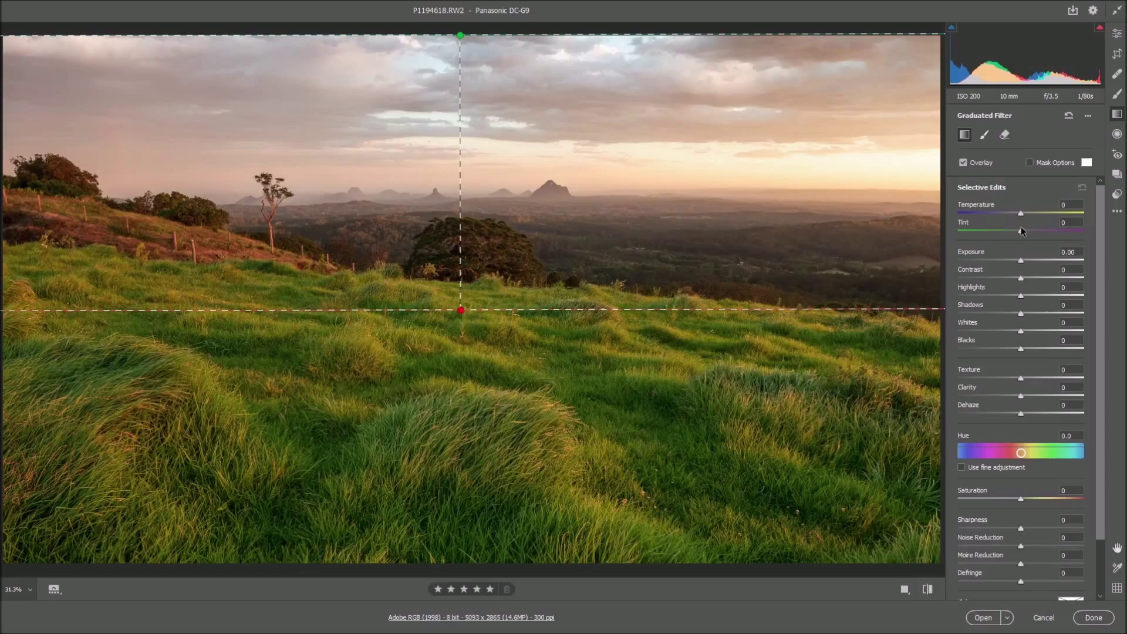
{"action": "left_click_drag", "start_coordinate": [1021, 262], "coordinate": [1014, 262]}
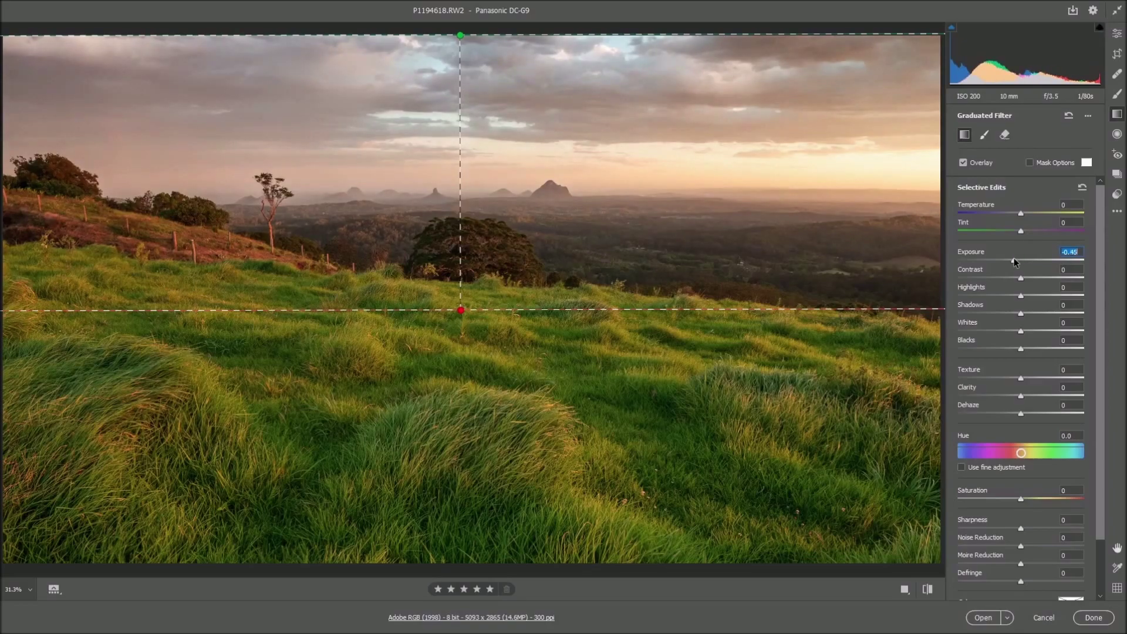
{"action": "left_click_drag", "start_coordinate": [1014, 261], "coordinate": [984, 258]}
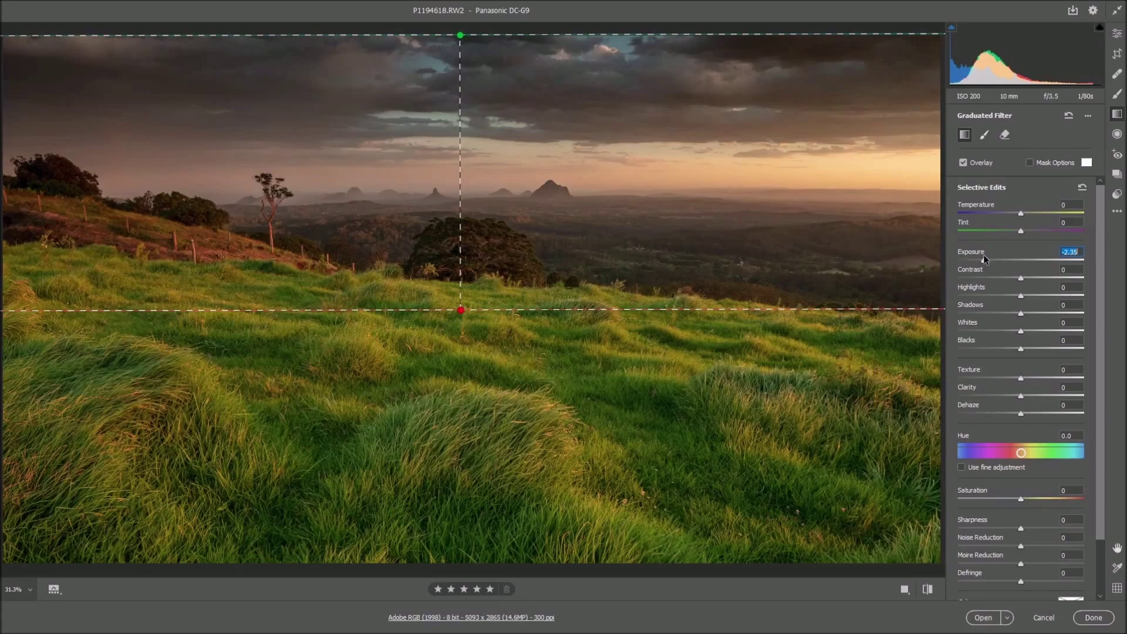
{"action": "left_click_drag", "start_coordinate": [985, 259], "coordinate": [1015, 261]}
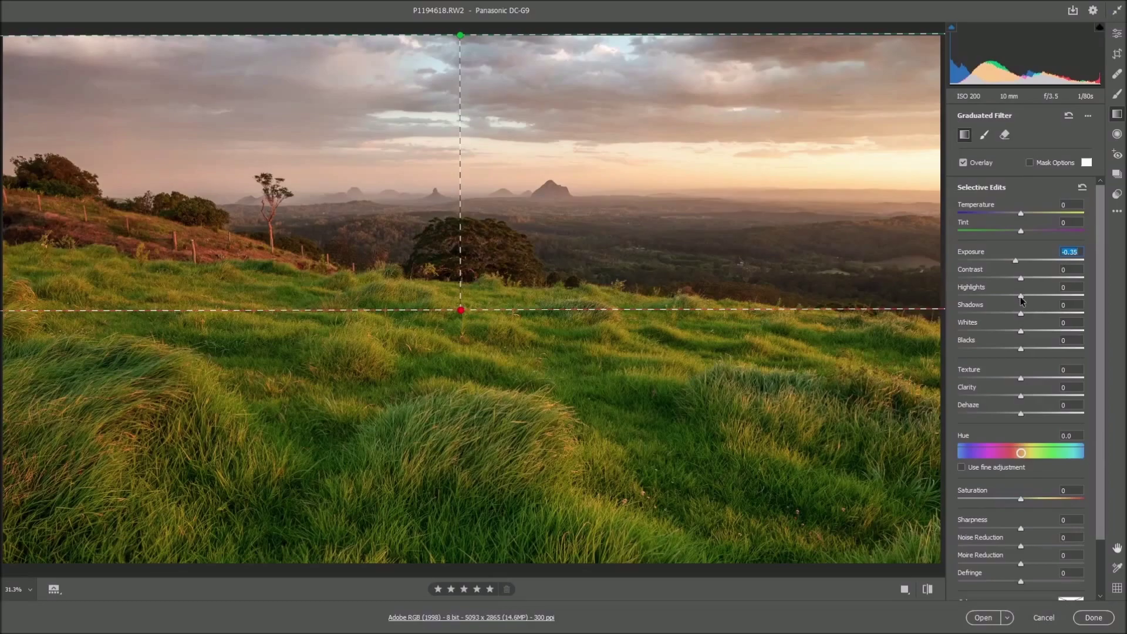
Step: Set the graduated filter's Highlights to -16, Exposure to -0.50, Contrast to +7 and Shadows to +33
{"action": "left_click_drag", "start_coordinate": [1020, 297], "coordinate": [1012, 296]}
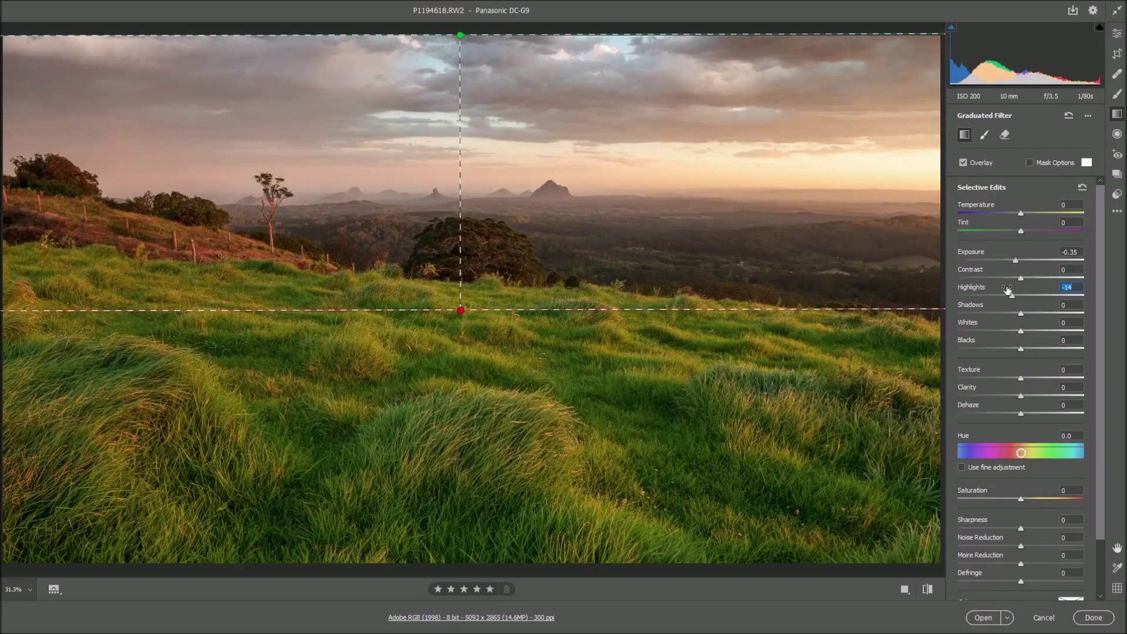
{"action": "left_click_drag", "start_coordinate": [1012, 298], "coordinate": [1012, 262]}
{"action": "left_click", "coordinate": [1020, 277]}
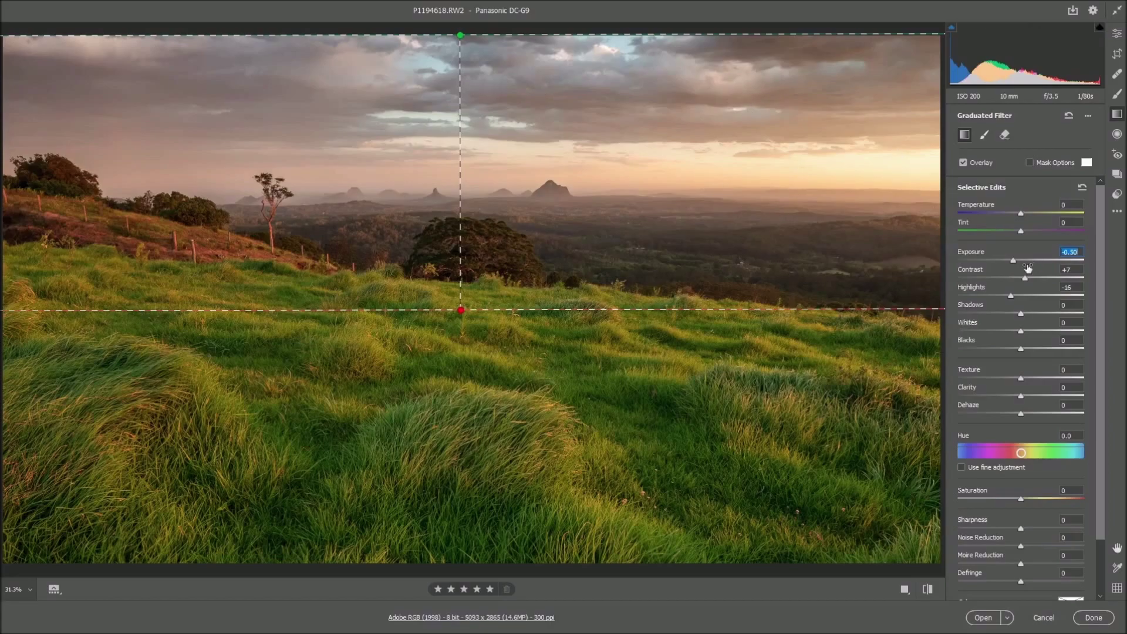
{"action": "left_click_drag", "start_coordinate": [1021, 314], "coordinate": [1042, 315]}
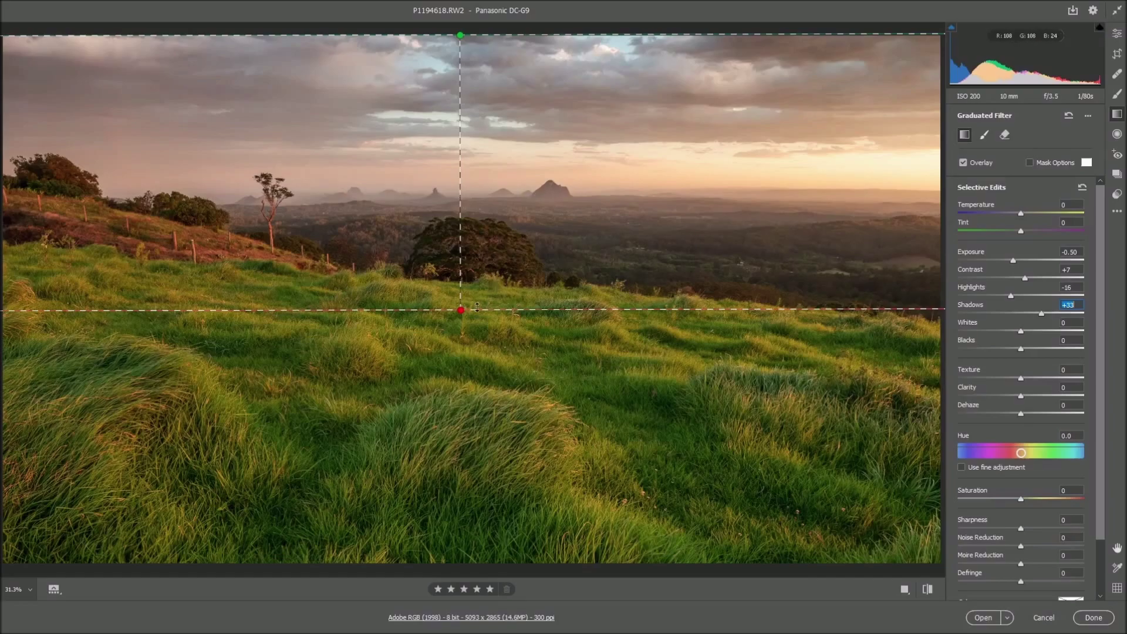
Step: Add slight Dehaze to the sky's graduated filter, fine-tune its Shadows, and return to the general edit settings
{"action": "left_click", "coordinate": [1021, 416]}
{"action": "left_click_drag", "start_coordinate": [1022, 416], "coordinate": [1025, 416]}
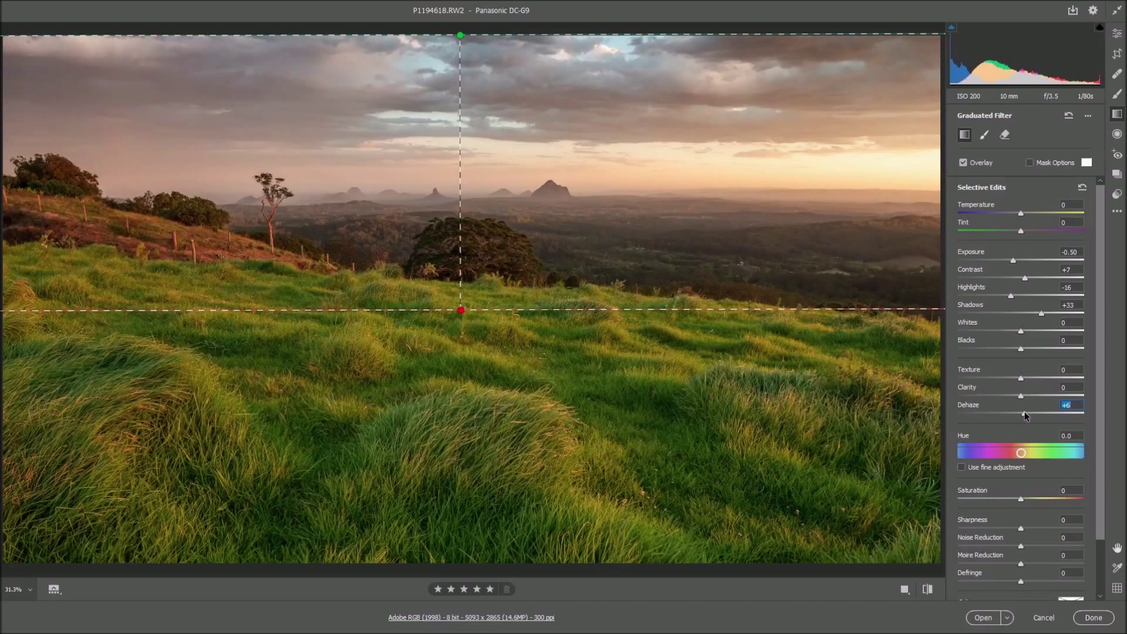
{"action": "mouse_move", "coordinate": [1026, 416]}
{"action": "left_mouse_down"}
{"action": "mouse_move", "coordinate": [1048, 415]}
{"action": "mouse_move", "coordinate": [1023, 416]}
{"action": "left_mouse_up"}
{"action": "left_click", "coordinate": [1039, 312]}
{"action": "left_click", "coordinate": [1118, 33]}
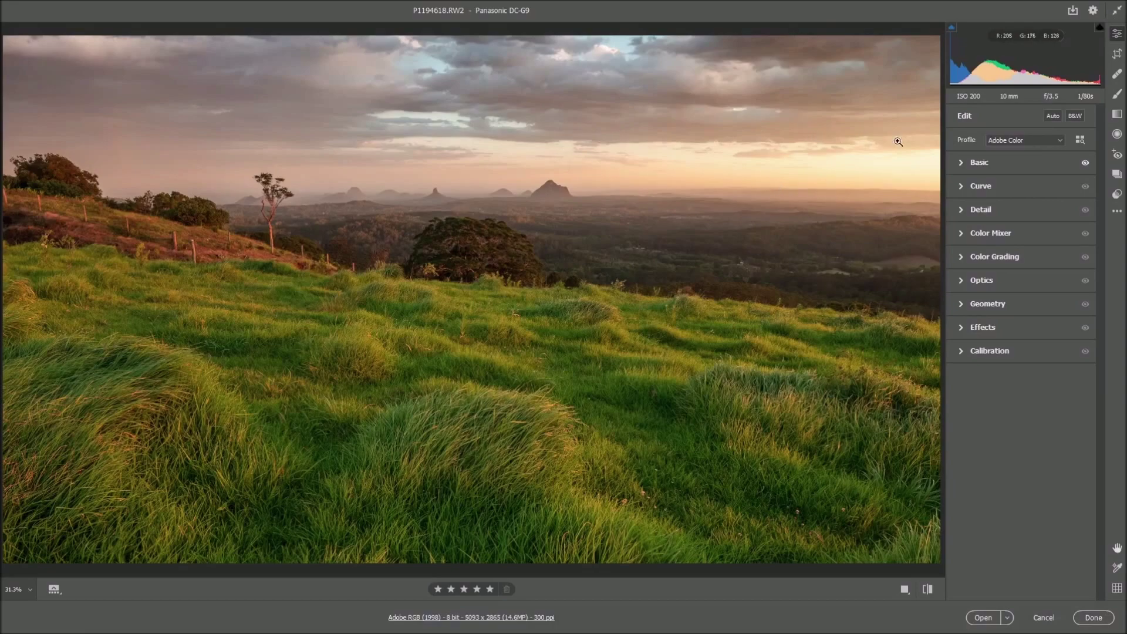
Step: Set the photo's Sharpening to 53 while viewing the distant hills at about 100%, and collapse the Detail settings
{"action": "left_click", "coordinate": [960, 209]}
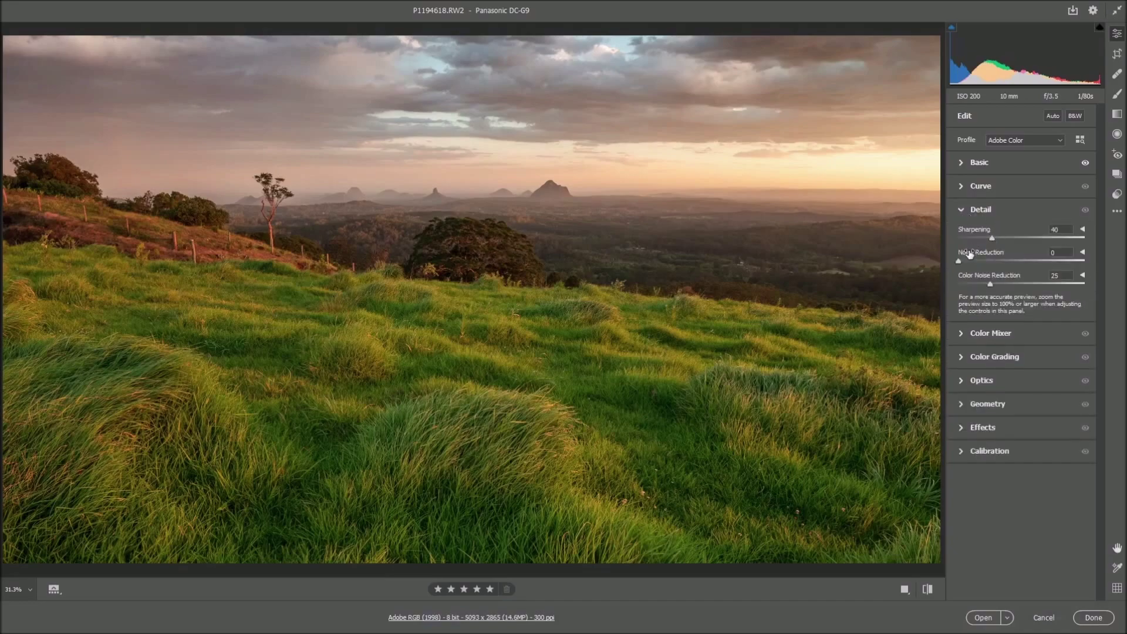
{"action": "left_click", "coordinate": [379, 208]}
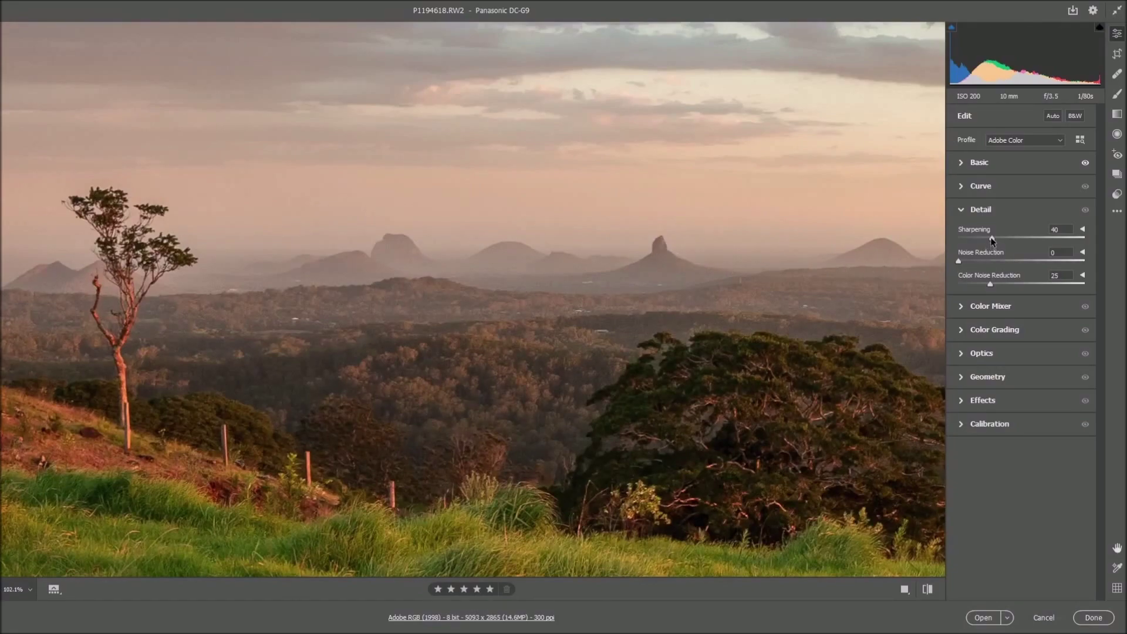
{"action": "left_click_drag", "start_coordinate": [991, 240], "coordinate": [1005, 242]}
{"action": "left_click", "coordinate": [478, 272], "text": "alt"}
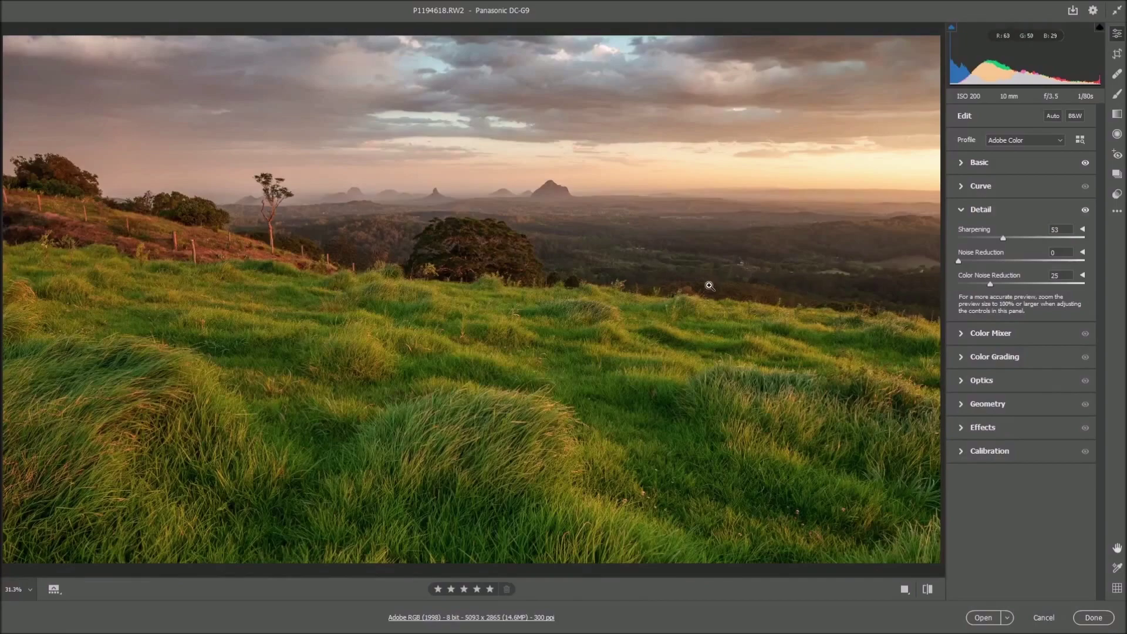
{"action": "left_click", "coordinate": [962, 210]}
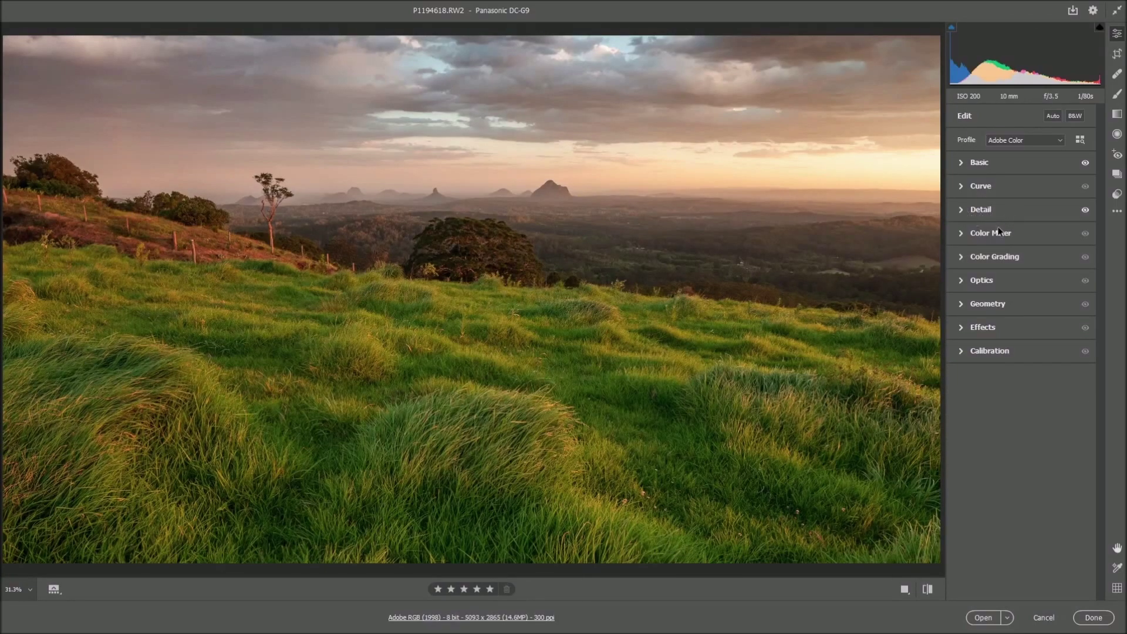
Step: Check the Optics options for chromatic aberration and examine the large dark tree up close
{"action": "left_click", "coordinate": [960, 281]}
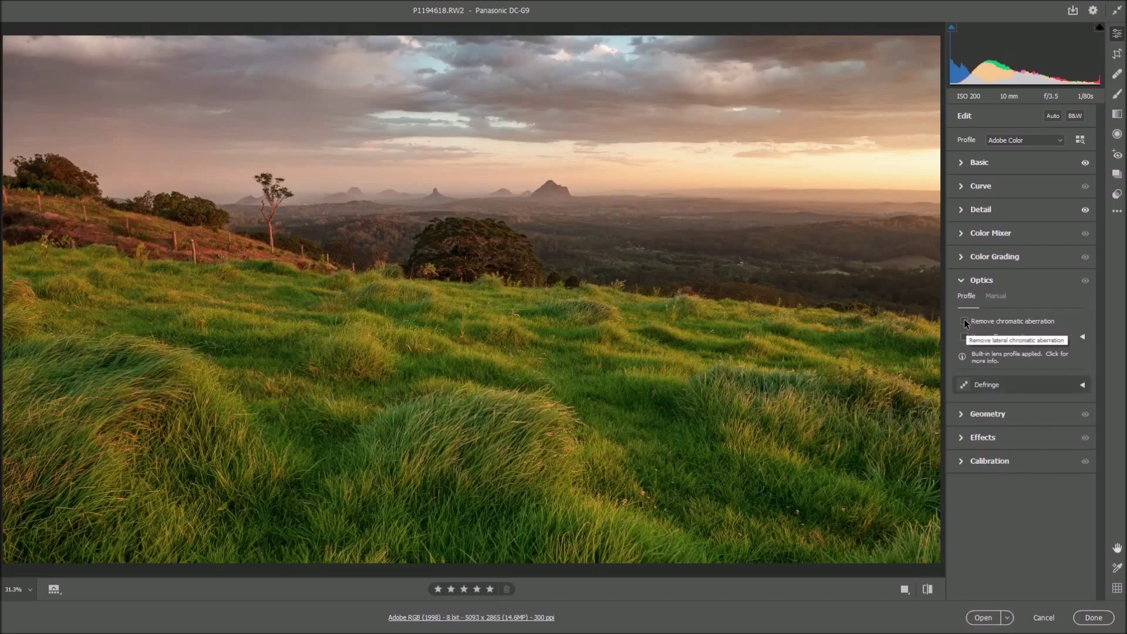
{"action": "left_click", "coordinate": [961, 281]}
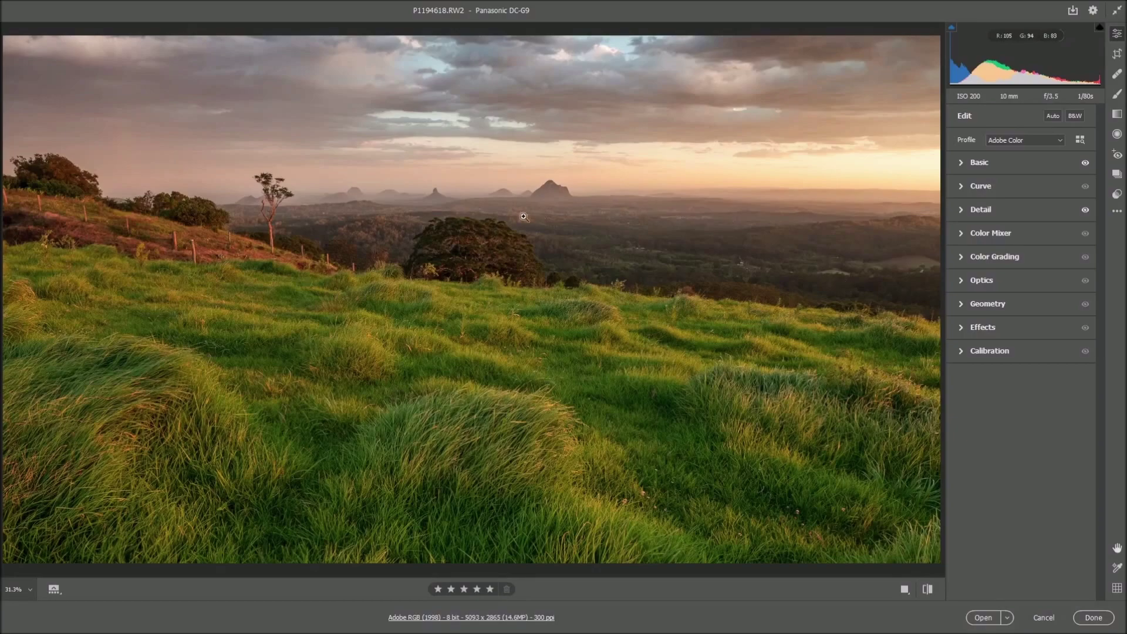
{"action": "left_click", "coordinate": [463, 246]}
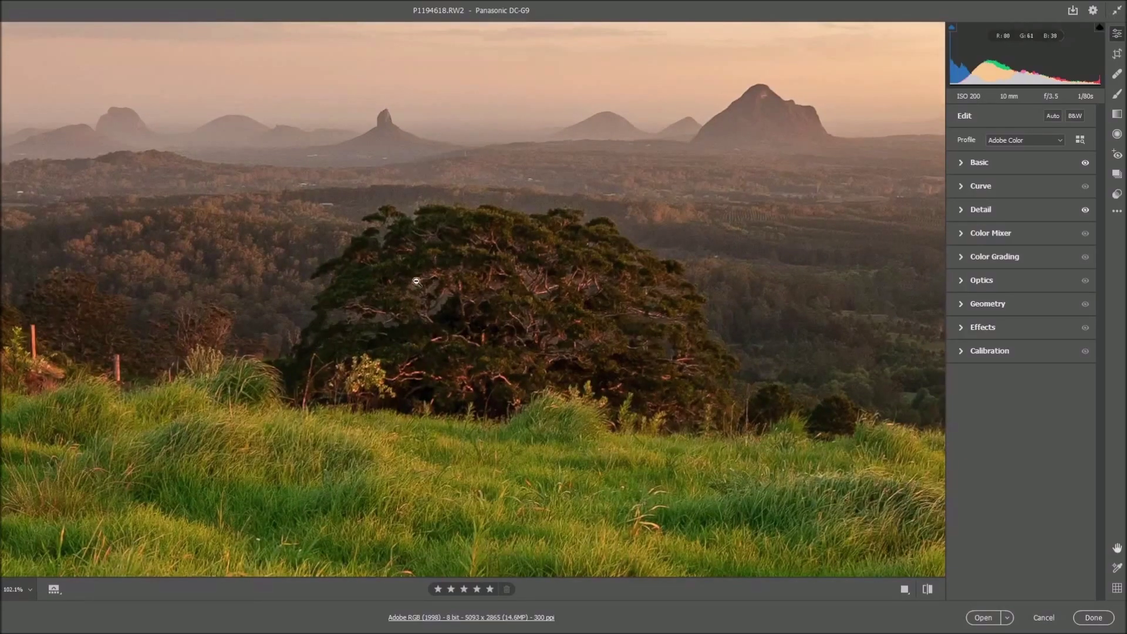
{"action": "left_click", "coordinate": [471, 297], "text": "alt"}
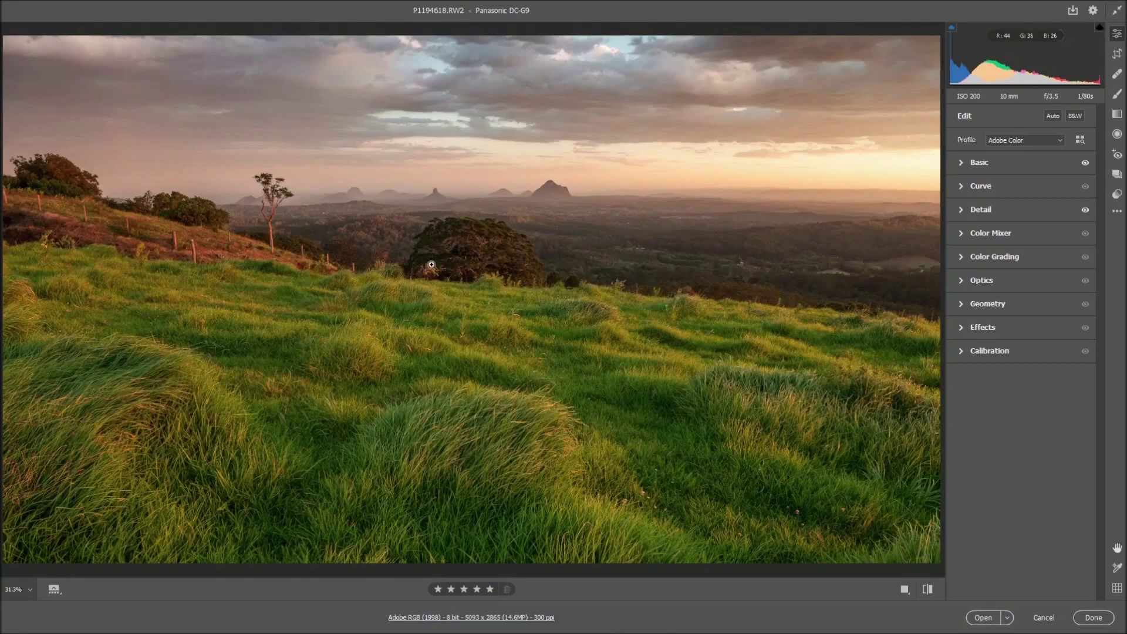
Step: Brush a local adjustment with Exposure +0.20 and Shadows +12 over the large dark tree
{"action": "left_click", "coordinate": [460, 248]}
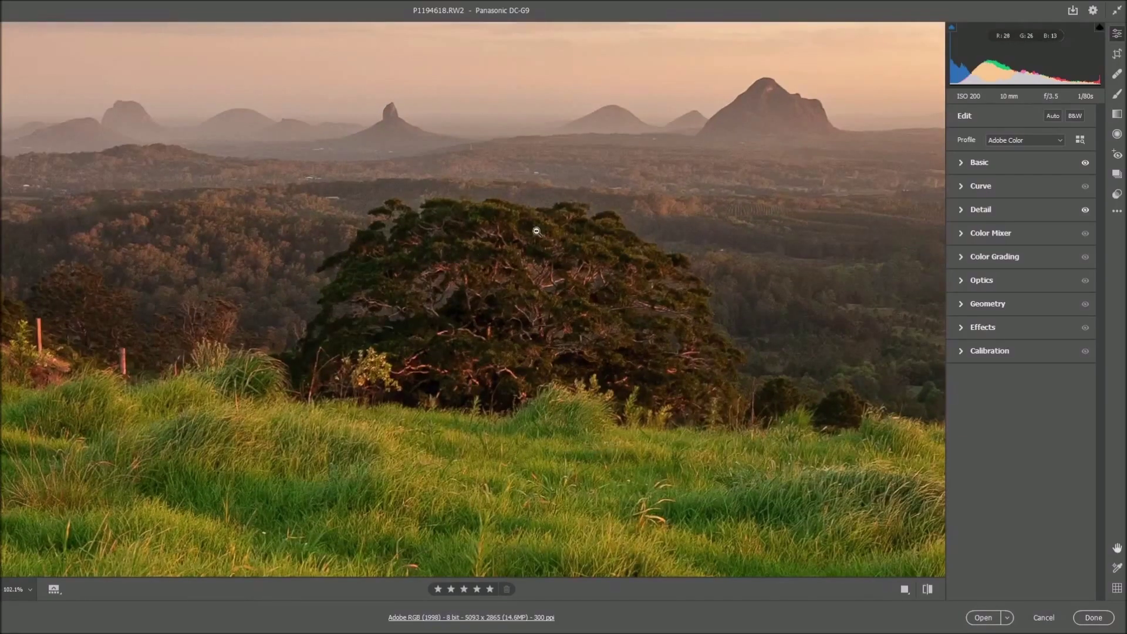
{"action": "left_click", "coordinate": [1116, 96]}
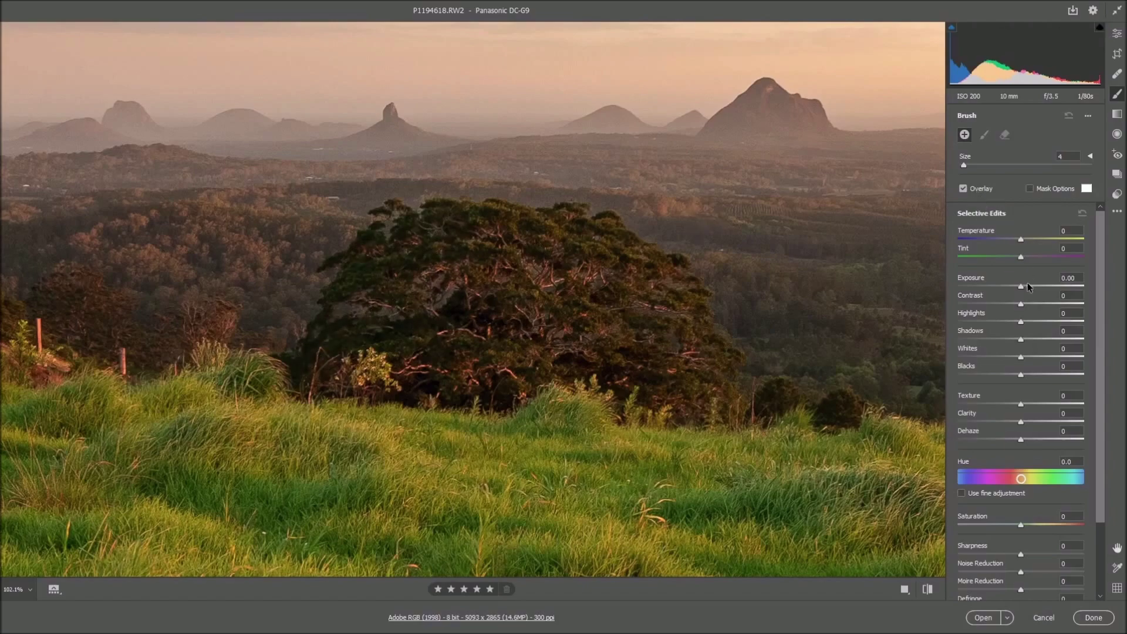
{"action": "left_click_drag", "start_coordinate": [1020, 287], "coordinate": [1022, 288]}
{"action": "left_click_drag", "start_coordinate": [1021, 340], "coordinate": [1028, 343]}
{"action": "left_click", "coordinate": [446, 223]}
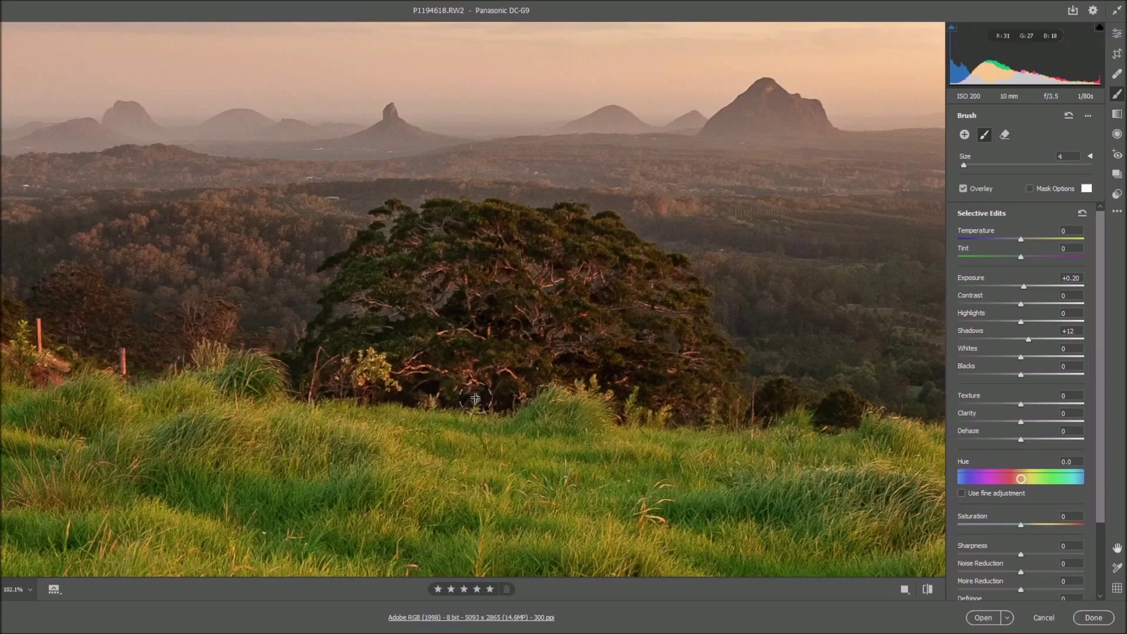
{"action": "mouse_move", "coordinate": [489, 315]}
{"action": "left_mouse_down"}
{"action": "mouse_move", "coordinate": [454, 321]}
{"action": "mouse_move", "coordinate": [478, 256]}
{"action": "mouse_move", "coordinate": [454, 252]}
{"action": "mouse_move", "coordinate": [491, 254]}
{"action": "mouse_move", "coordinate": [455, 251]}
{"action": "mouse_move", "coordinate": [447, 245]}
{"action": "mouse_move", "coordinate": [468, 220]}
{"action": "mouse_move", "coordinate": [443, 219]}
{"action": "mouse_move", "coordinate": [310, 365]}
{"action": "mouse_move", "coordinate": [425, 270]}
{"action": "mouse_move", "coordinate": [482, 255]}
{"action": "mouse_move", "coordinate": [450, 256]}
{"action": "mouse_move", "coordinate": [439, 223]}
{"action": "left_mouse_up"}
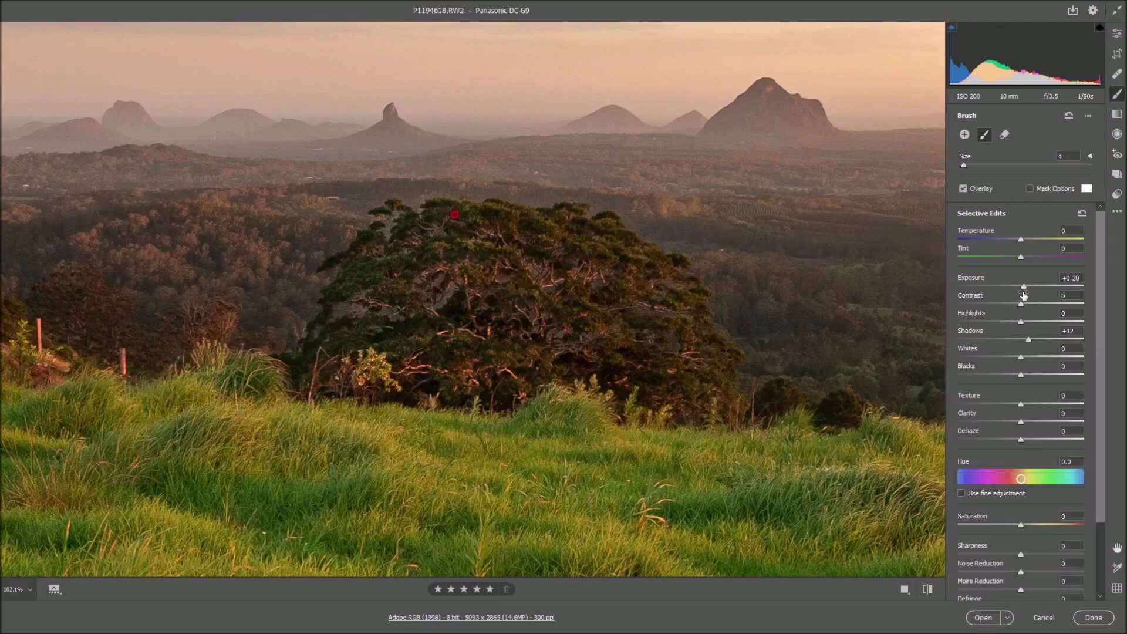
Step: Fine-tune the tree brush adjustment's Shadows, warm its Temperature slightly, and return to the general edit settings
{"action": "left_click", "coordinate": [1028, 342]}
{"action": "left_click_drag", "start_coordinate": [1020, 240], "coordinate": [1025, 240]}
{"action": "left_click_drag", "start_coordinate": [1025, 240], "coordinate": [1028, 240]}
{"action": "left_click", "coordinate": [1116, 34]}
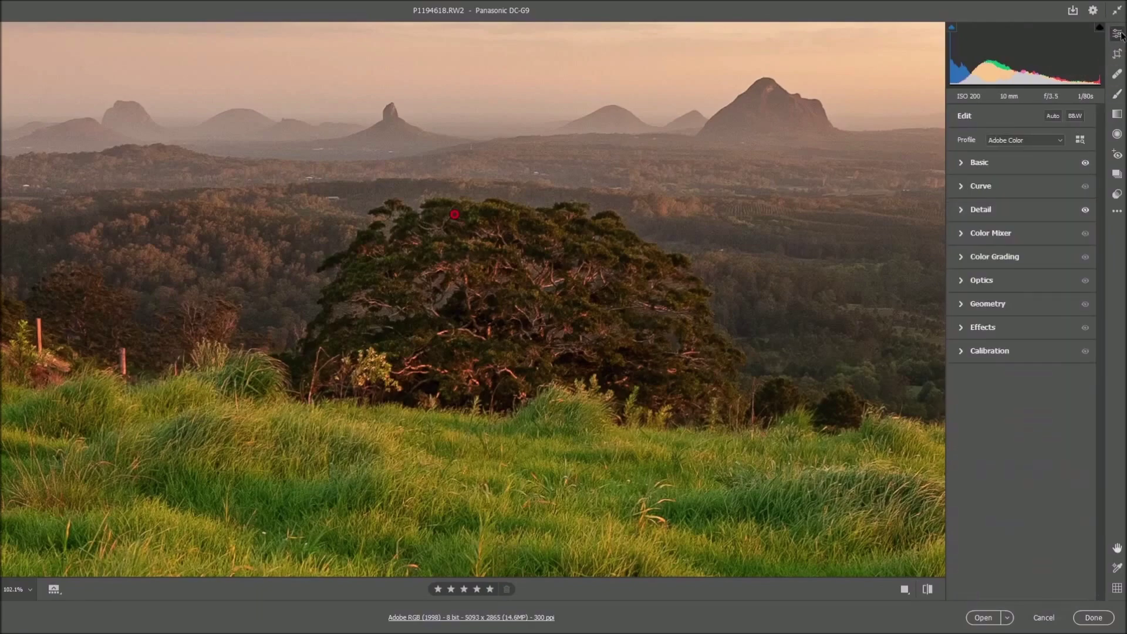
Step: View the whole photo and open the developed image in Photoshop
{"action": "left_click", "coordinate": [443, 248]}
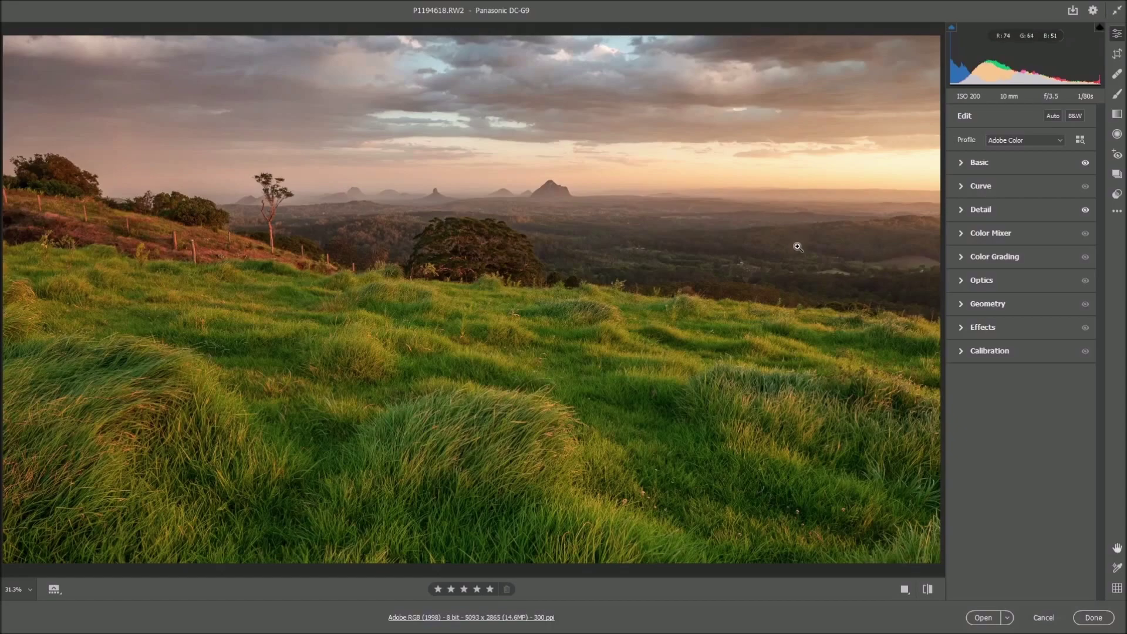
{"action": "left_click", "coordinate": [983, 618]}
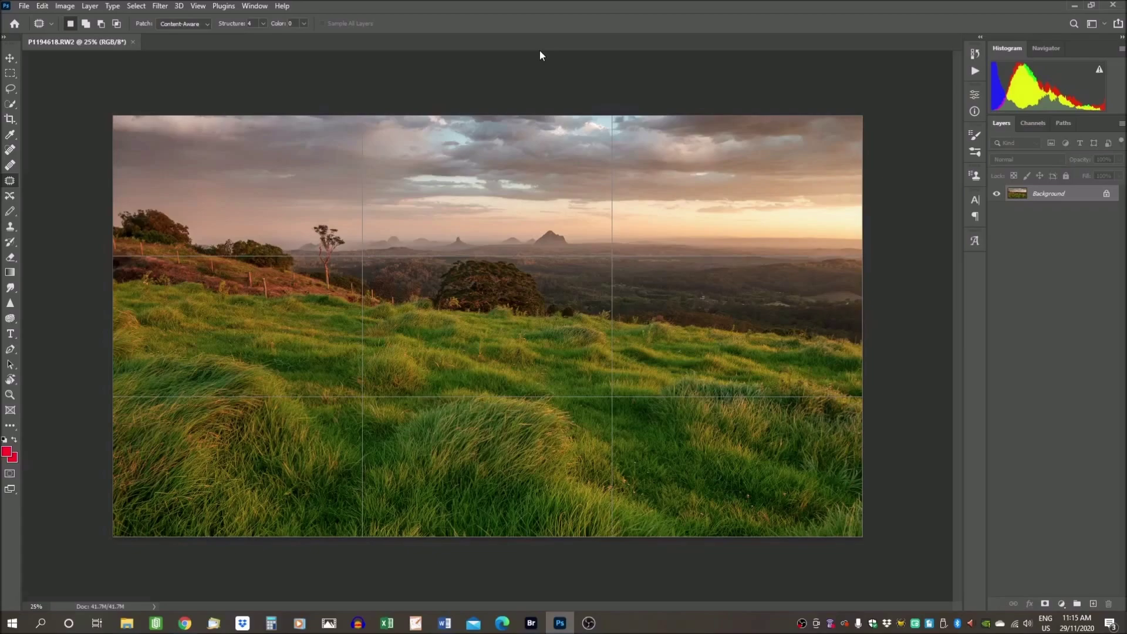
Step: Try Auto Contrast on the photo and undo it
{"action": "left_click", "coordinate": [65, 6]}
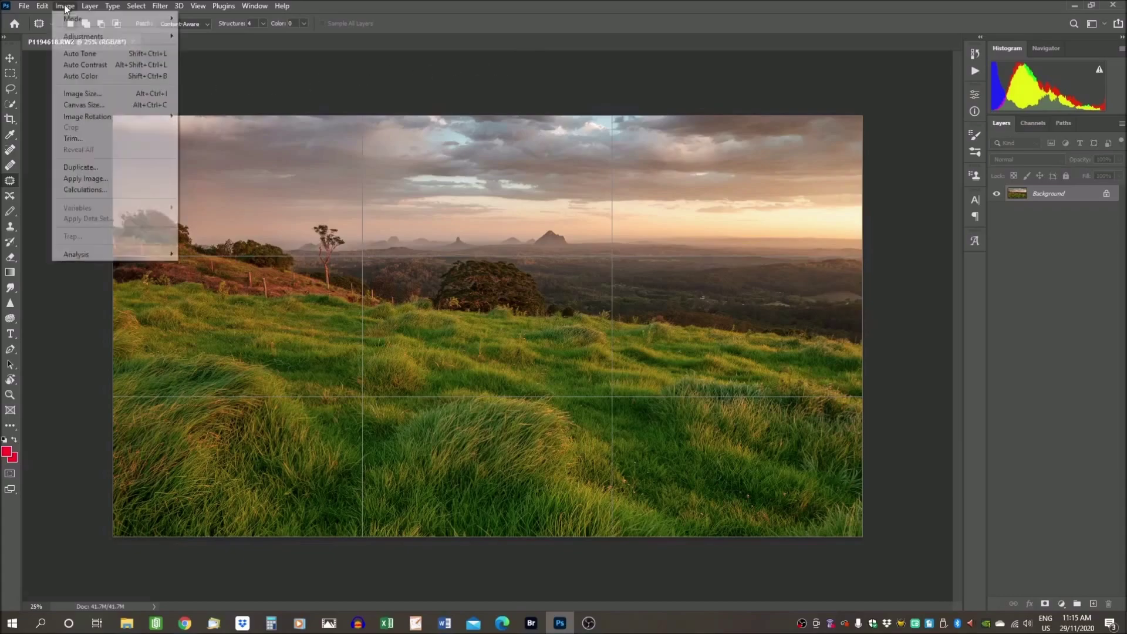
{"action": "left_click", "coordinate": [76, 65]}
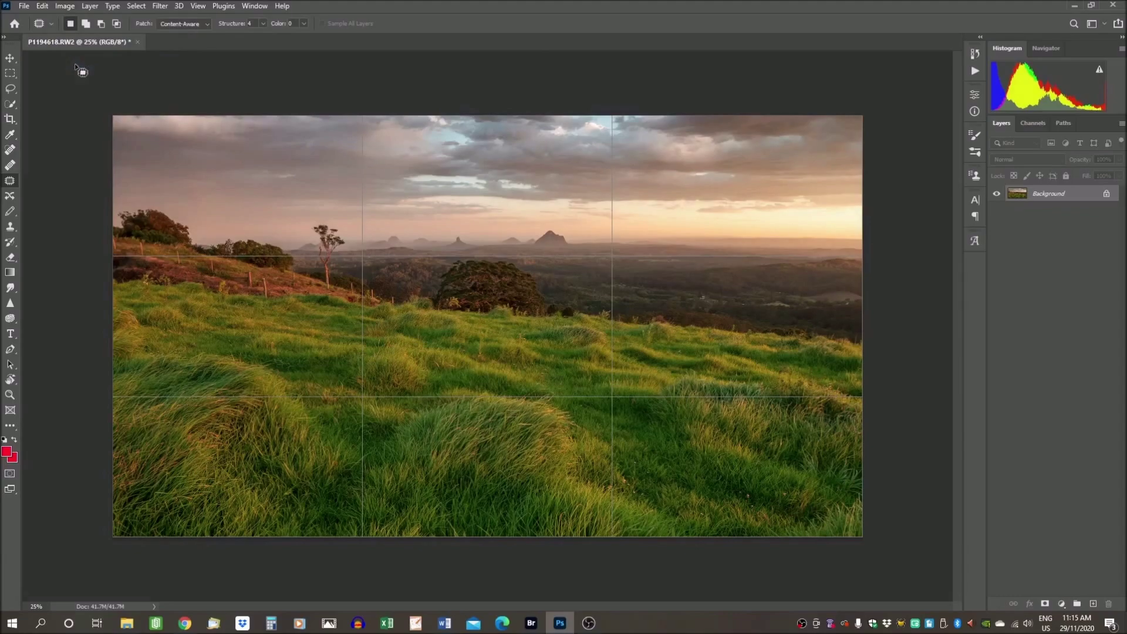
{"action": "left_click", "coordinate": [66, 7]}
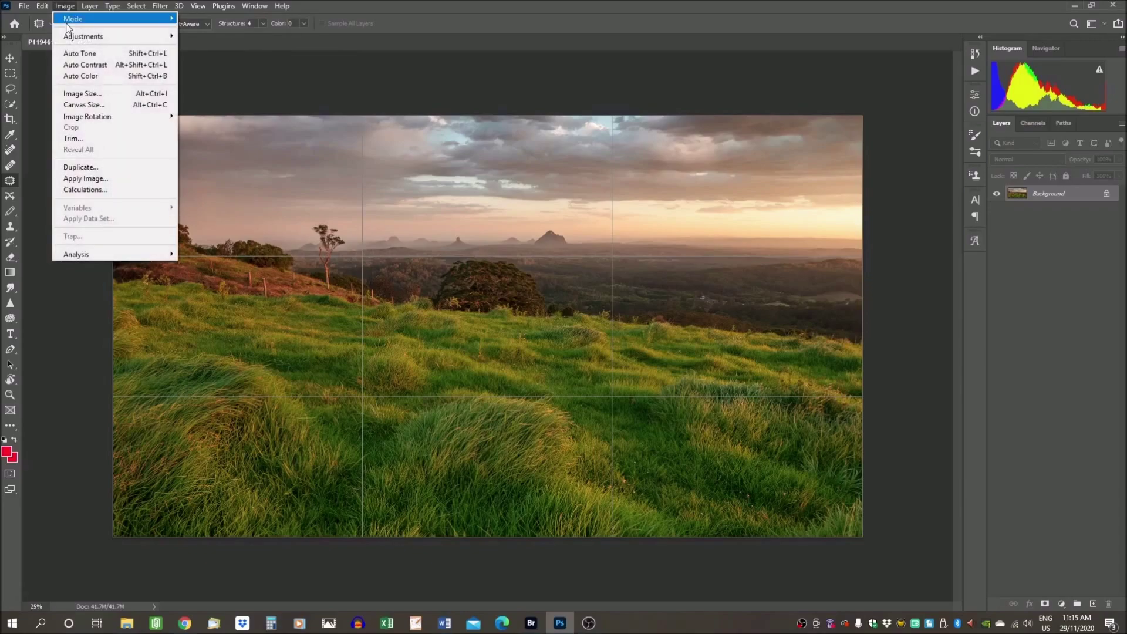
{"action": "mouse_move", "coordinate": [45, 8]}
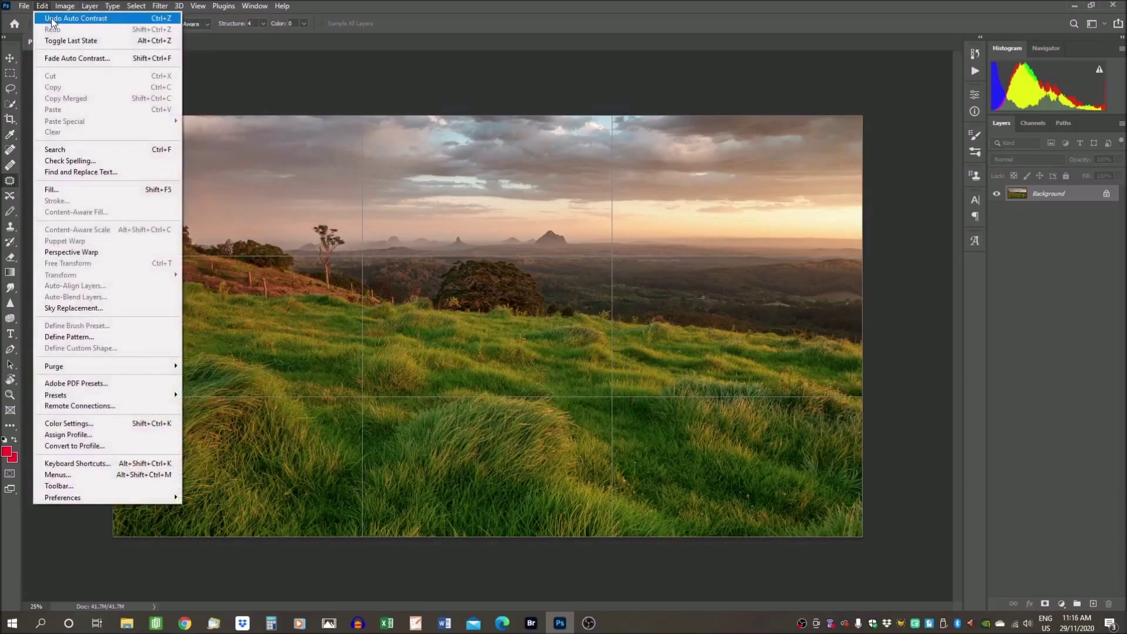
{"action": "left_click", "coordinate": [52, 20]}
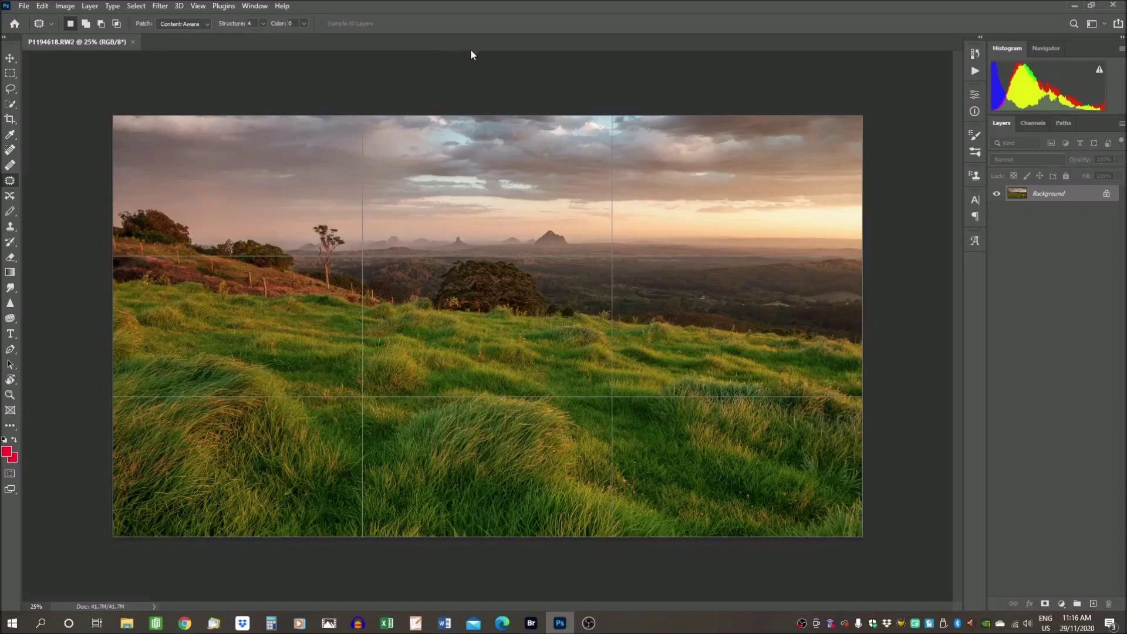
Step: Resize the image to 2560 pixels wide with its proportions kept
{"action": "left_click", "coordinate": [64, 7]}
{"action": "left_click", "coordinate": [81, 94]}
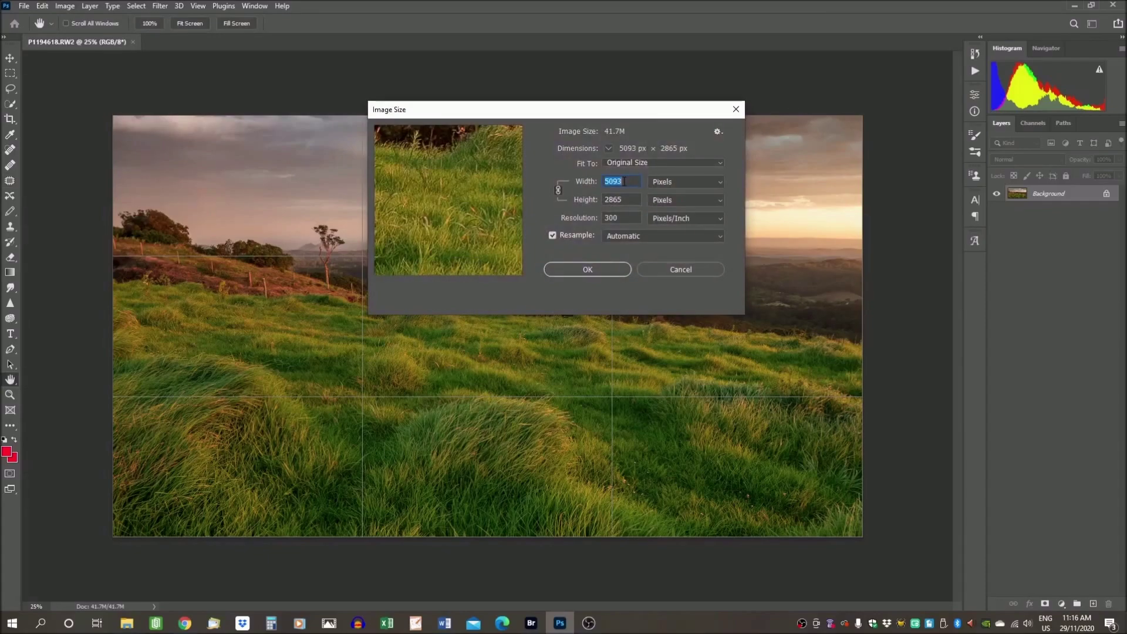
{"action": "type", "text": "2560"}
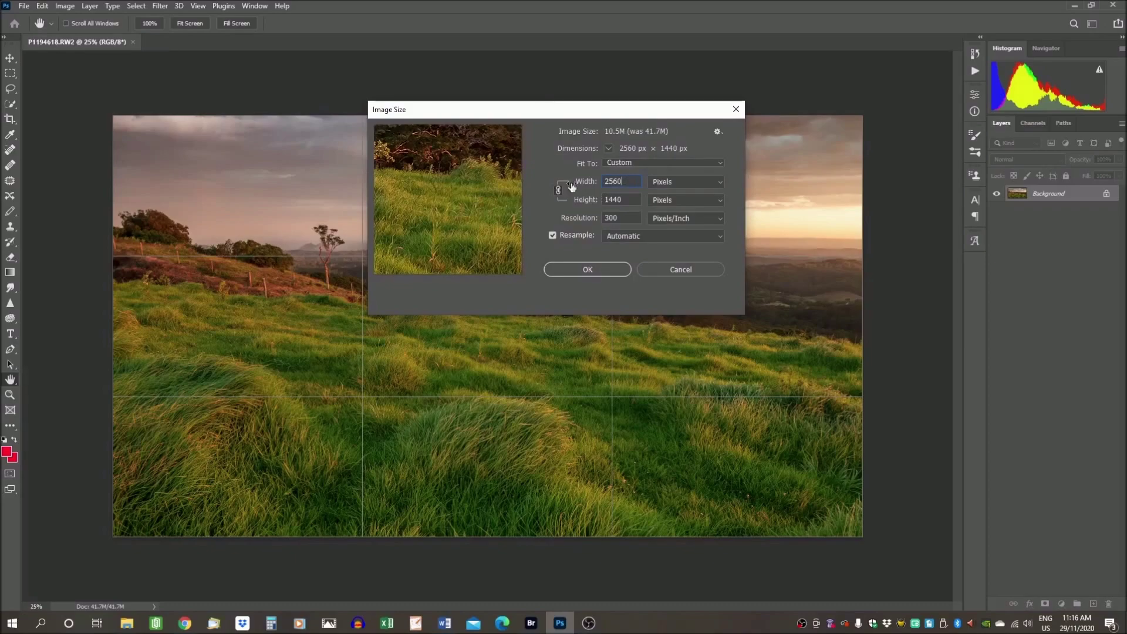
{"action": "left_click", "coordinate": [602, 268]}
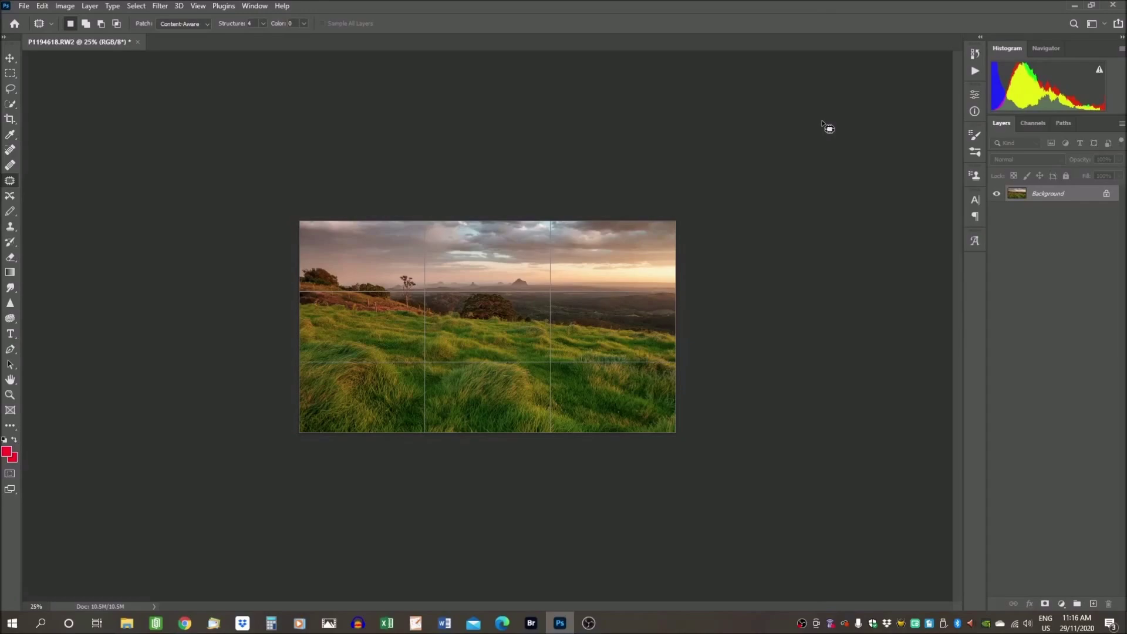
Step: Export the image for web with the JPEG High preset as P1194618.jpg in the OBS Photoshop Demonstrations folder
{"action": "left_click", "coordinate": [25, 7]}
{"action": "mouse_move", "coordinate": [70, 177]}
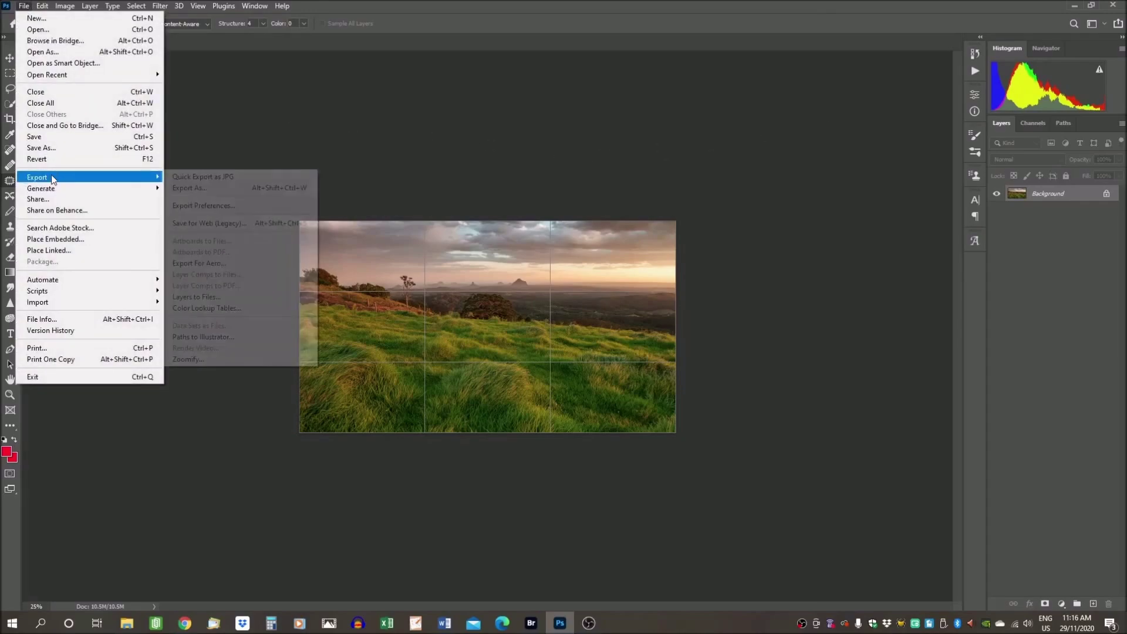
{"action": "left_click", "coordinate": [204, 224]}
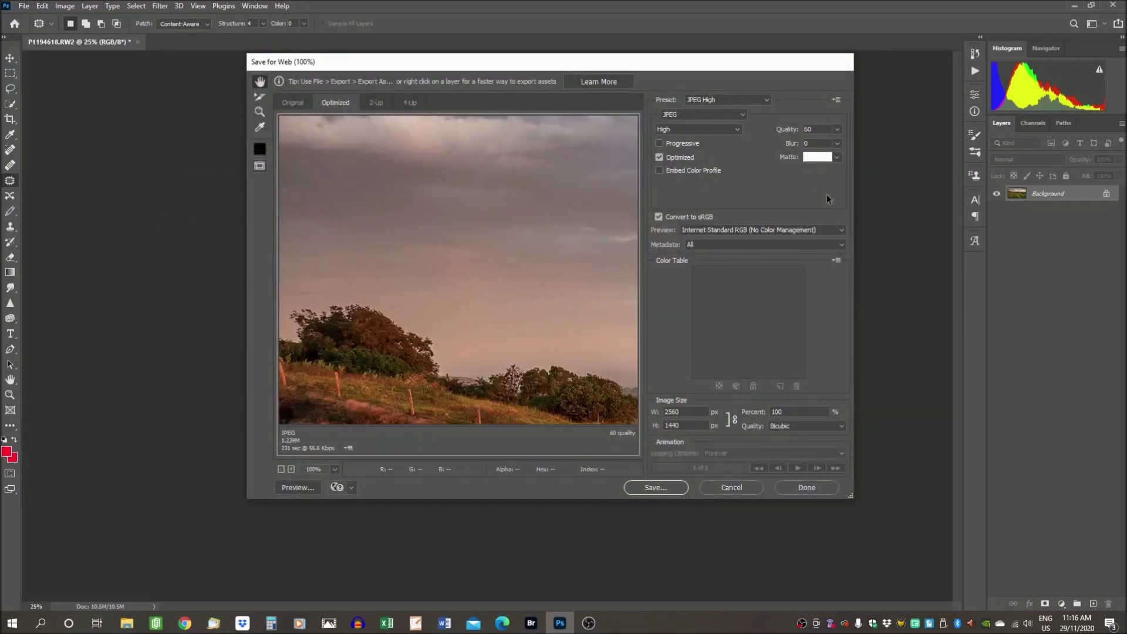
{"action": "left_click", "coordinate": [656, 487]}
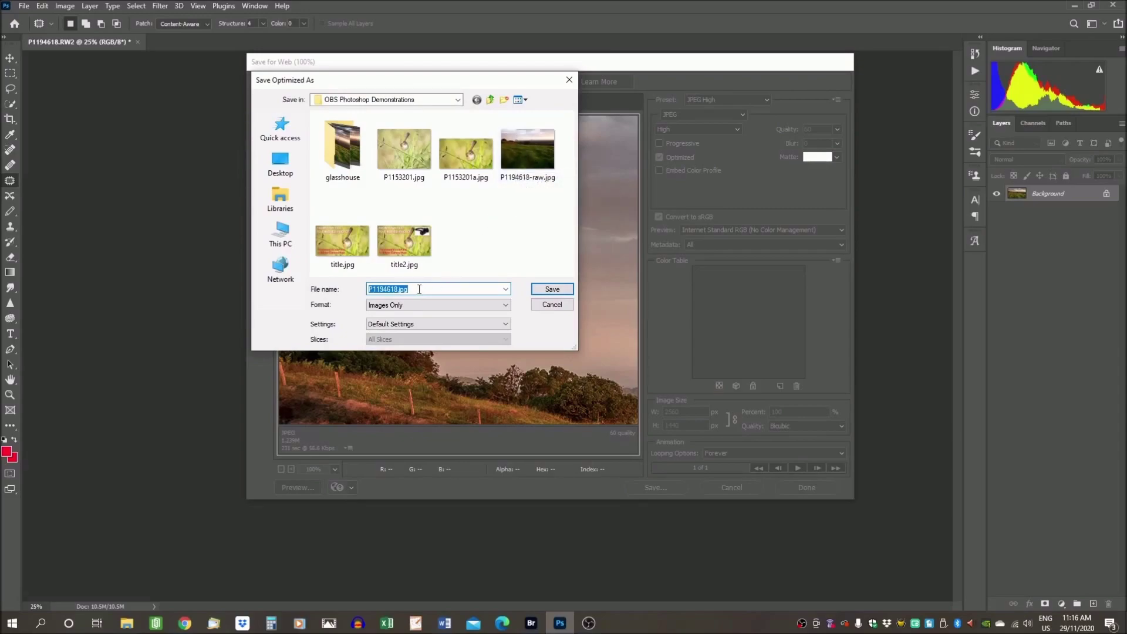
{"action": "left_click", "coordinate": [549, 289]}
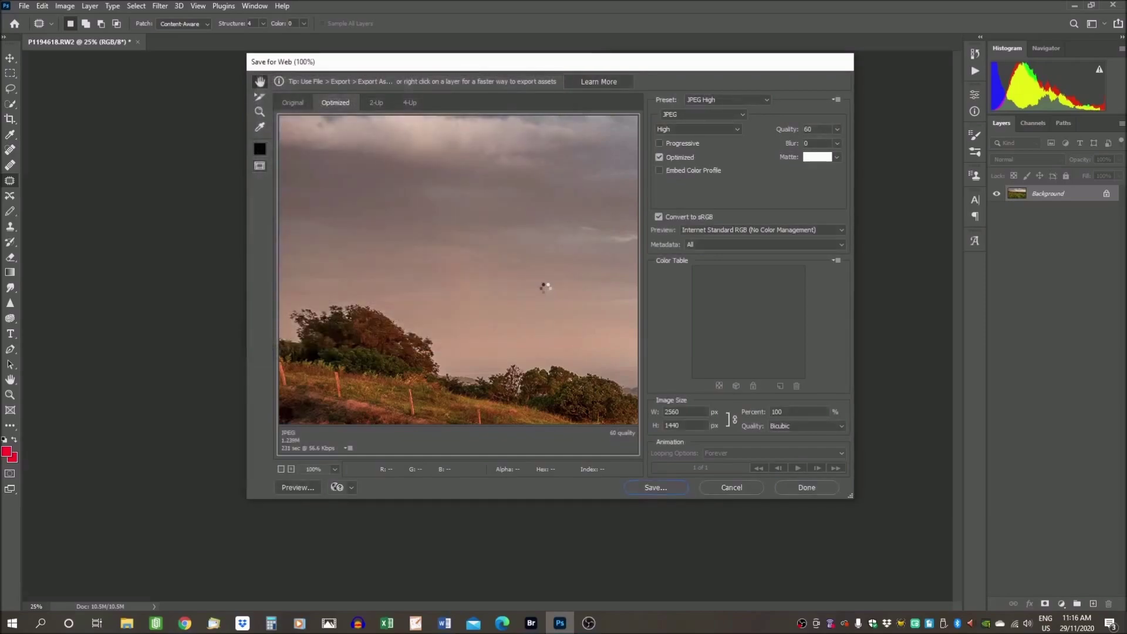